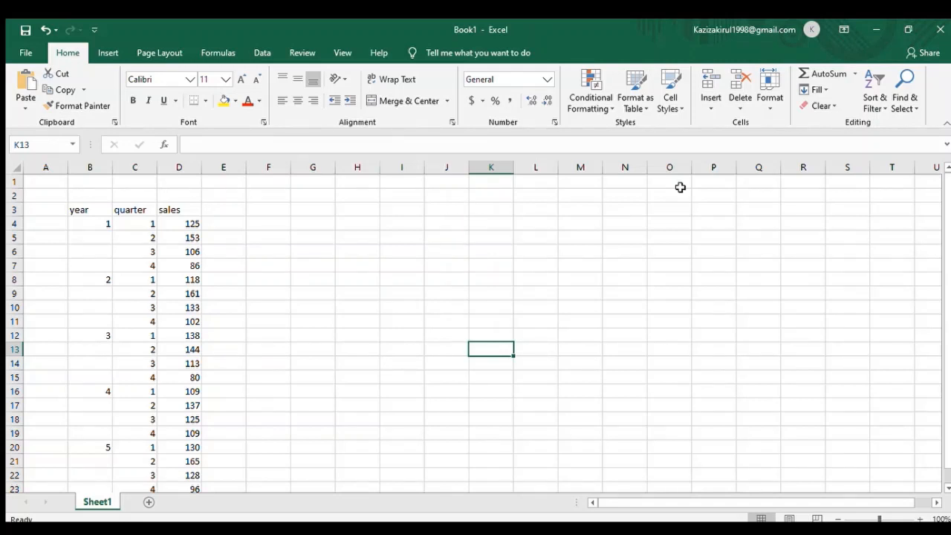
Insert a line chart from the year, quarter and sales table in B3:D23.
{"action": "left_click", "coordinate": [80, 211]}
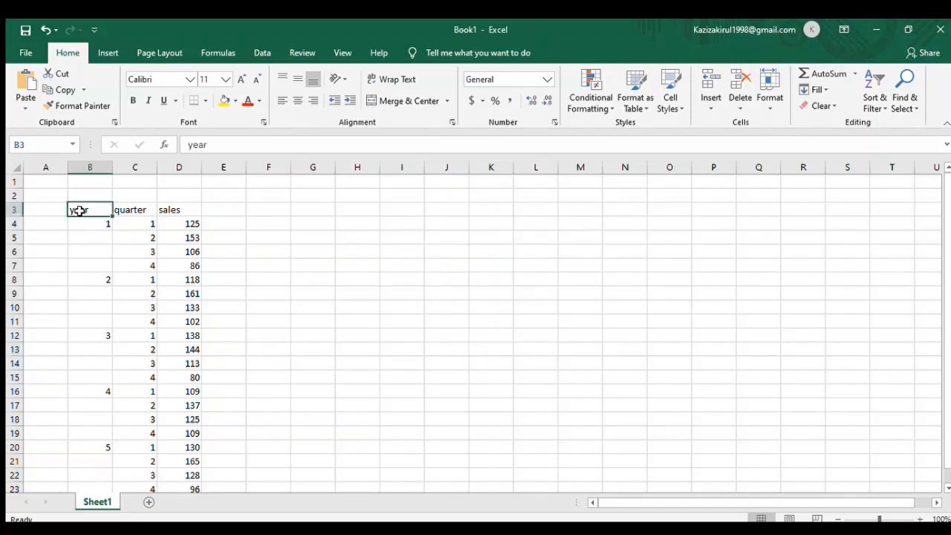
{"action": "left_click_drag", "start_coordinate": [80, 211], "coordinate": [176, 456]}
{"action": "scroll", "coordinate": [170, 330], "scroll_direction": "up", "scroll_amount": 1}
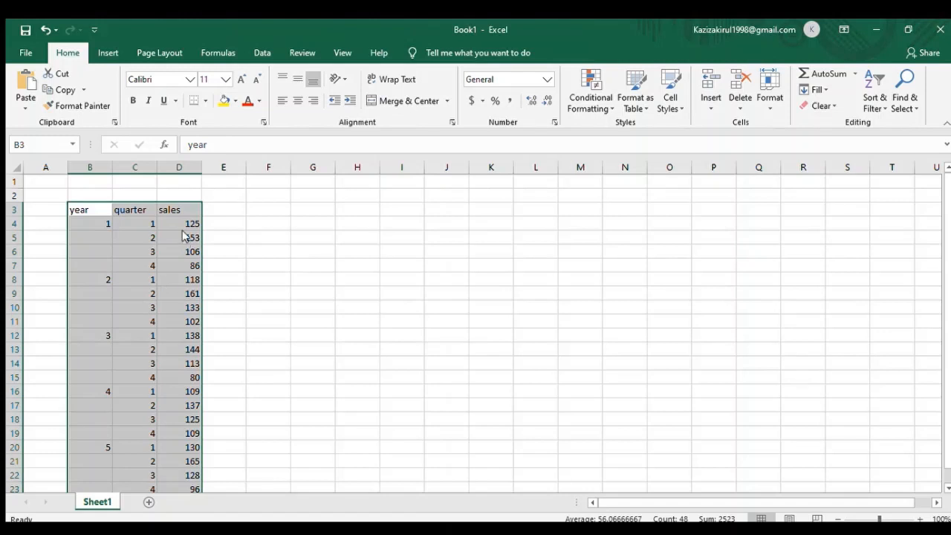
{"action": "key", "text": "ctrl+c"}
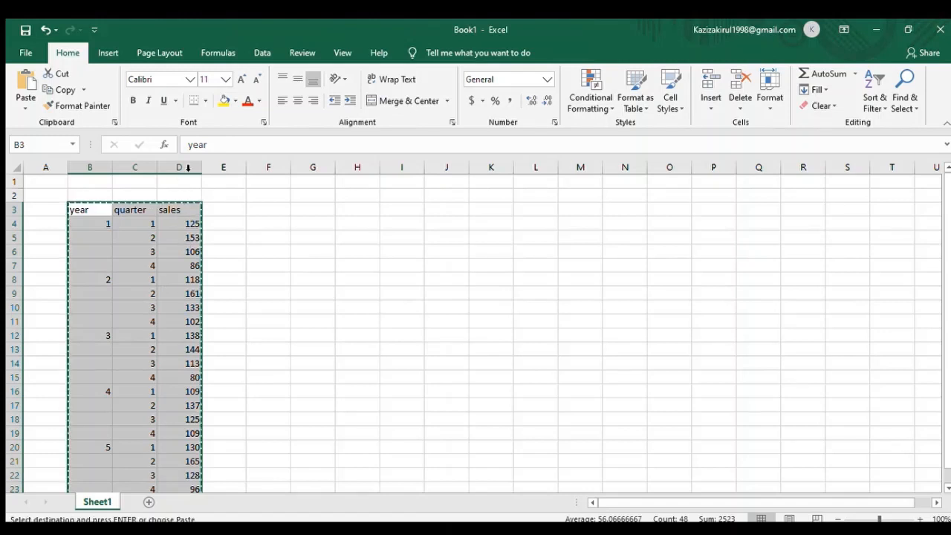
{"action": "left_click", "coordinate": [107, 52]}
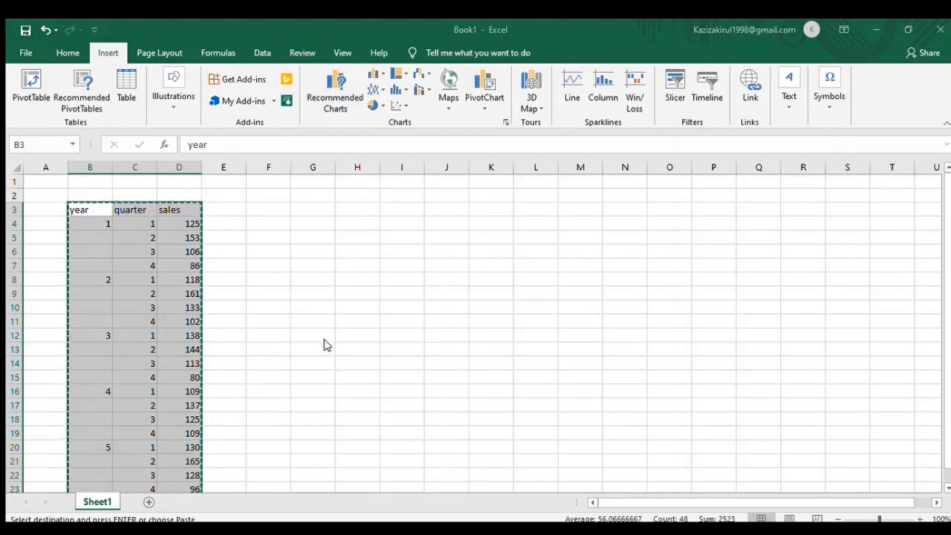
{"action": "left_click", "coordinate": [605, 458]}
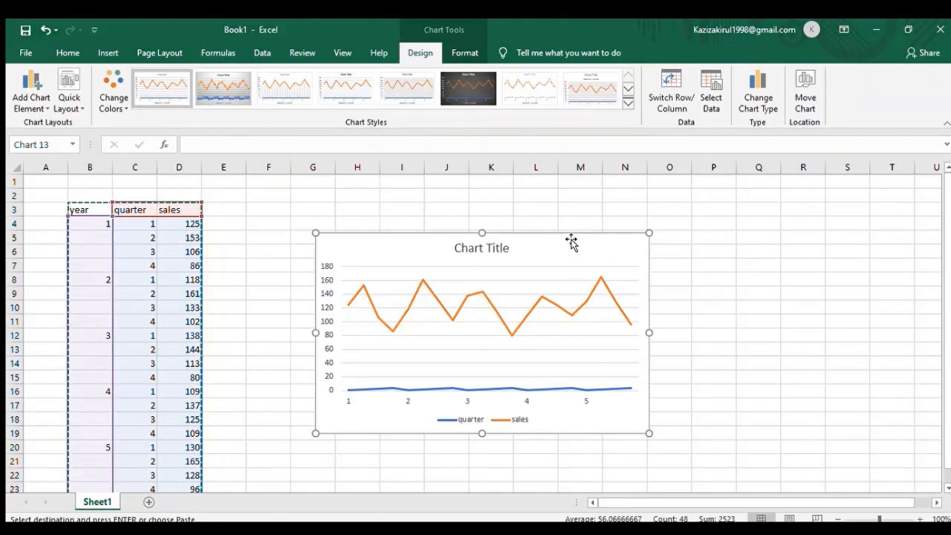
Move the chart beside the data table and enlarge its height to reach about row 20.
{"action": "left_click_drag", "start_coordinate": [567, 235], "coordinate": [485, 199]}
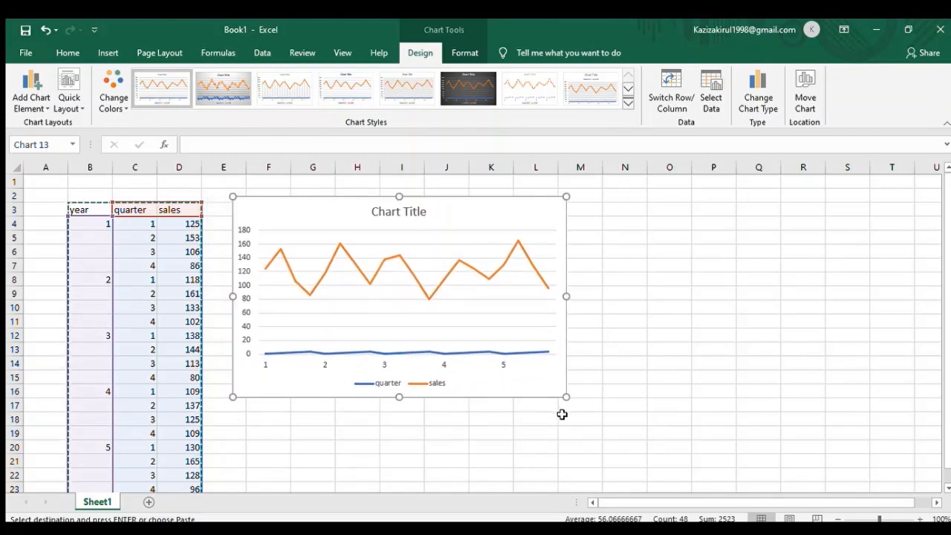
{"action": "left_click_drag", "start_coordinate": [570, 397], "coordinate": [555, 452]}
{"action": "left_click", "coordinate": [582, 369]}
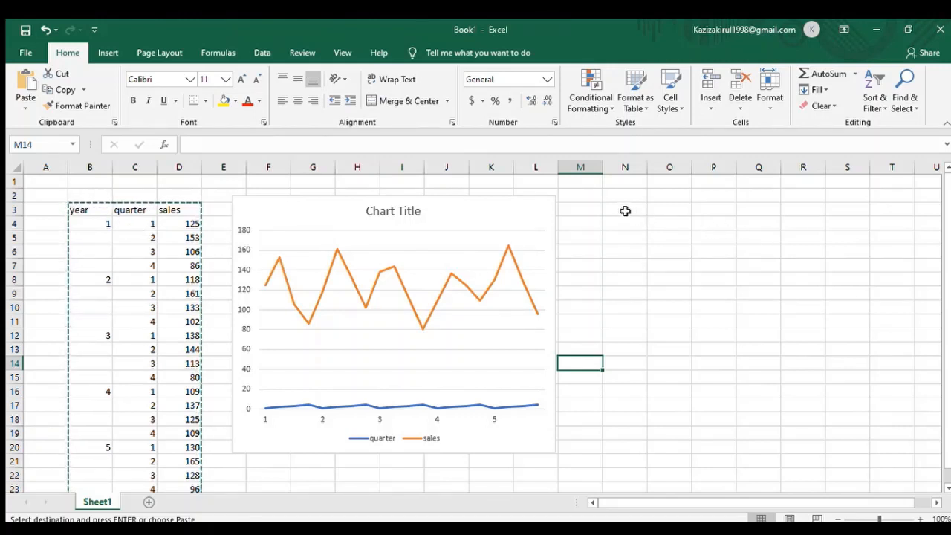
{"action": "left_click", "coordinate": [624, 211]}
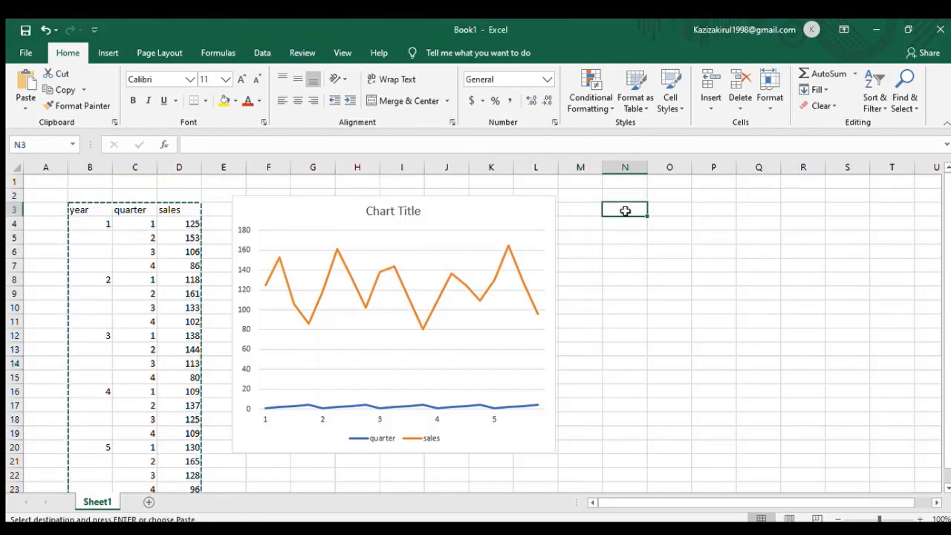
Insert a second line chart from the table B3:D23 and place it beside the first chart at matching height.
{"action": "left_click", "coordinate": [76, 209]}
{"action": "left_click_drag", "start_coordinate": [106, 208], "coordinate": [187, 322]}
{"action": "scroll", "coordinate": [183, 339], "scroll_direction": "up", "scroll_amount": 1}
{"action": "scroll", "coordinate": [183, 339], "scroll_direction": "up", "scroll_amount": 3}
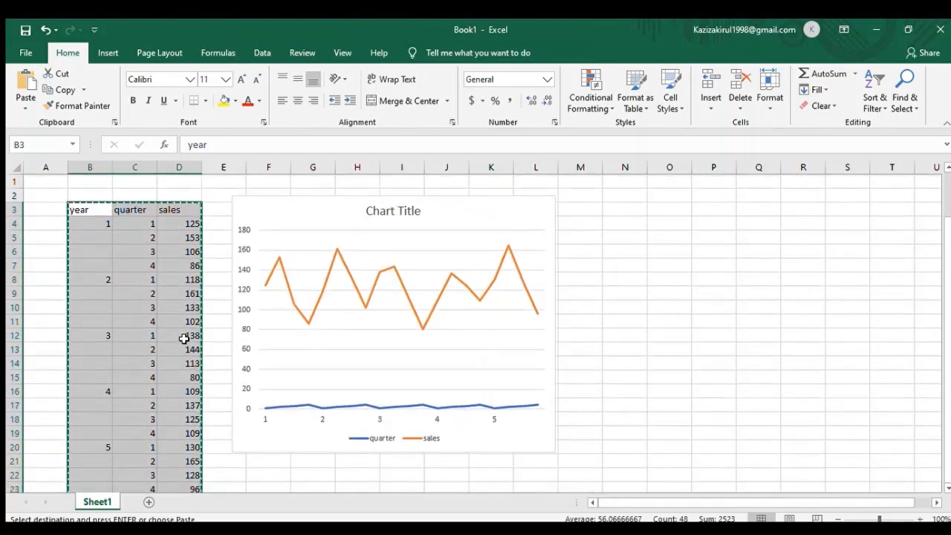
{"action": "left_click", "coordinate": [108, 52]}
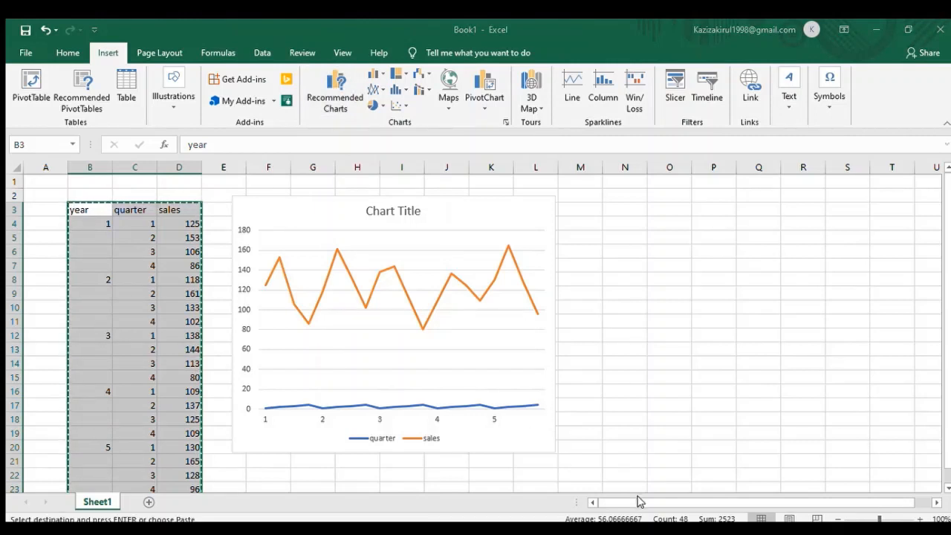
{"action": "left_click", "coordinate": [612, 463]}
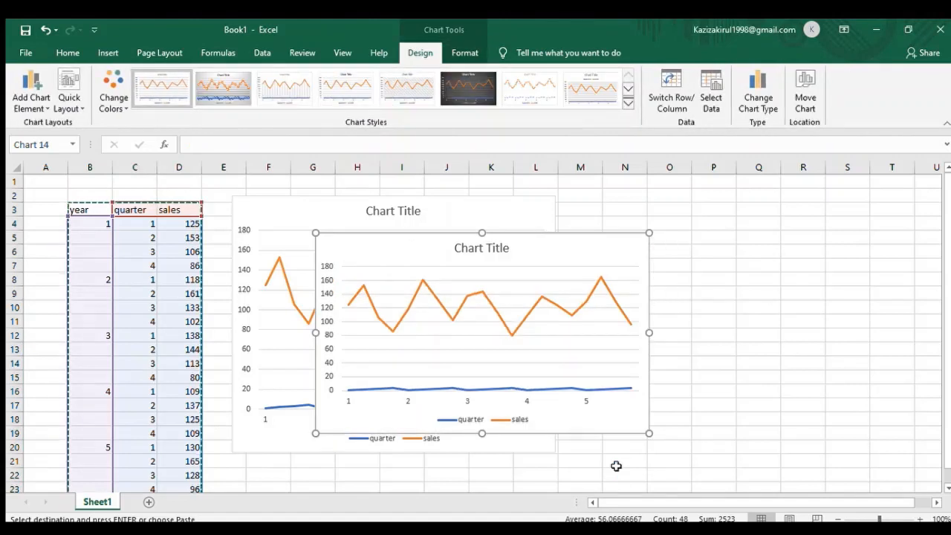
{"action": "left_click_drag", "start_coordinate": [555, 236], "coordinate": [808, 203]}
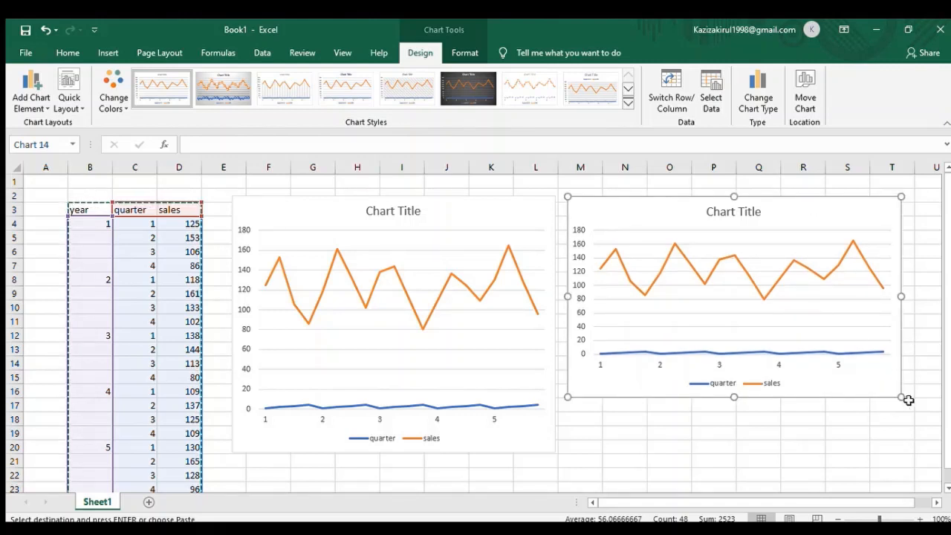
{"action": "left_click_drag", "start_coordinate": [901, 398], "coordinate": [901, 451]}
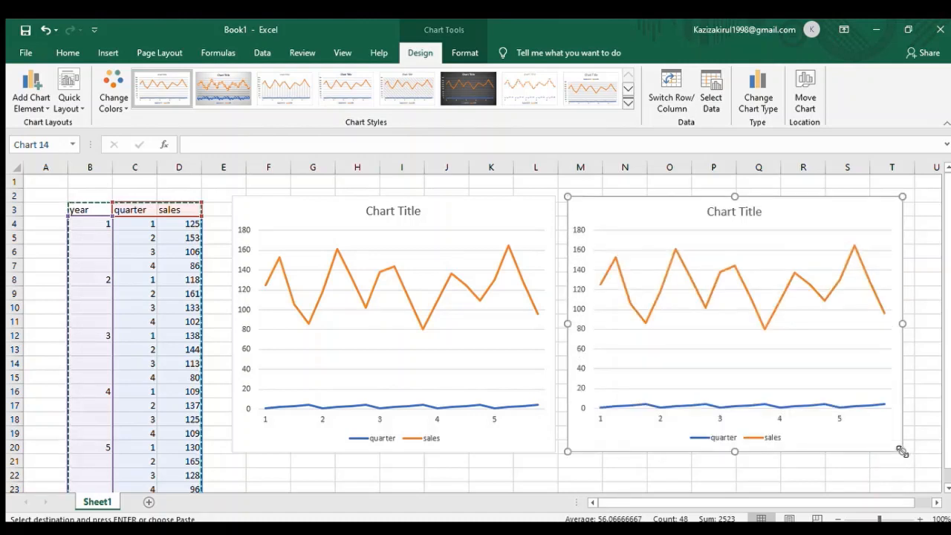
Delete the chart title of the second line chart.
{"action": "left_click", "coordinate": [752, 211]}
{"action": "left_click", "coordinate": [746, 203]}
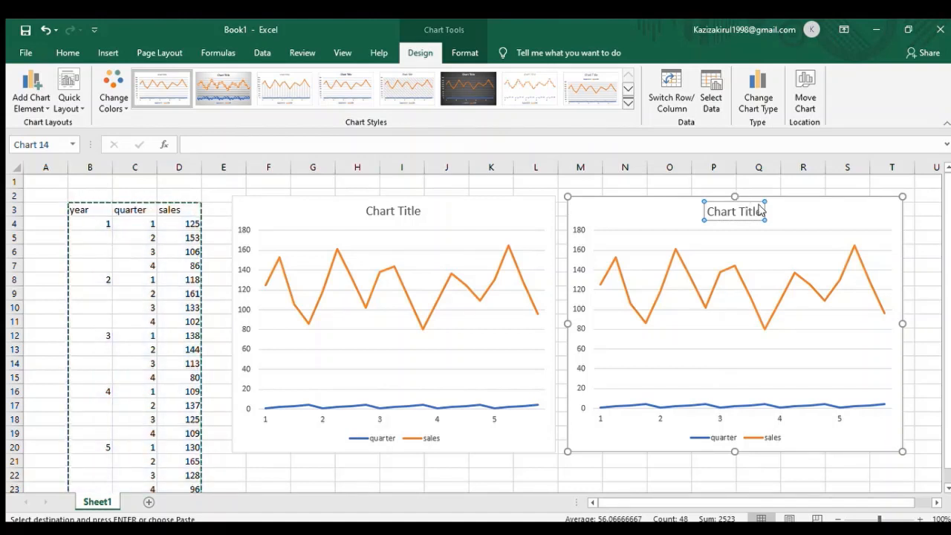
{"action": "key", "text": "Delete"}
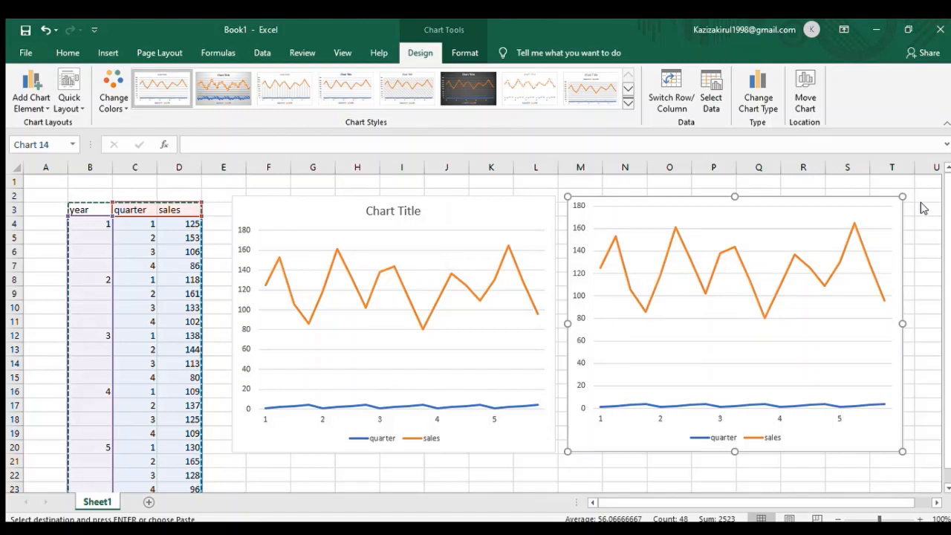
Add axis titles to the second chart and name the vertical axis "sales".
{"action": "left_click", "coordinate": [488, 236]}
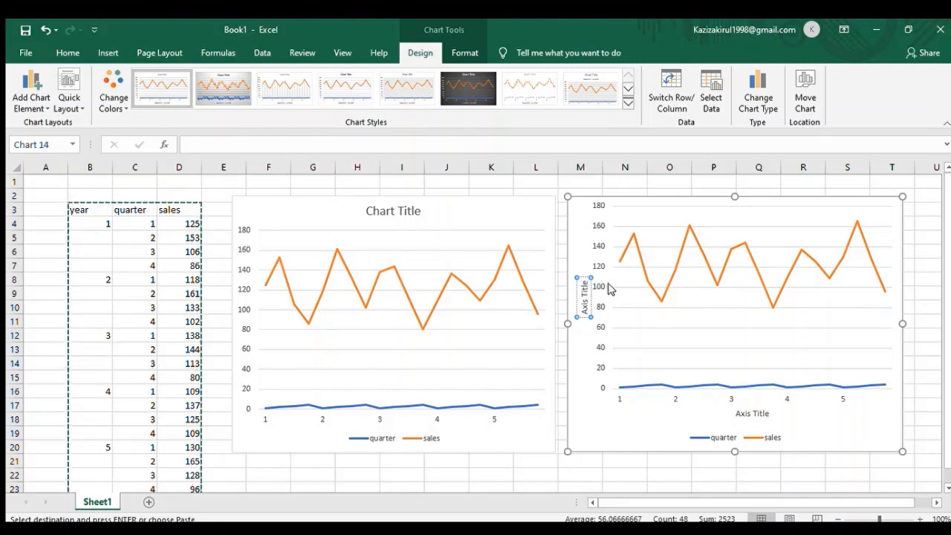
{"action": "key", "text": "ctrl+a"}
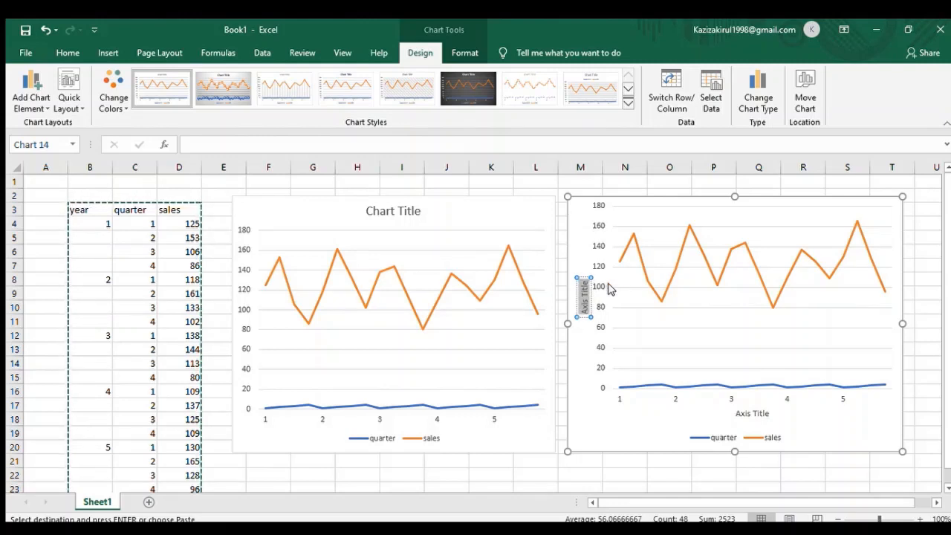
{"action": "key", "text": "Delete"}
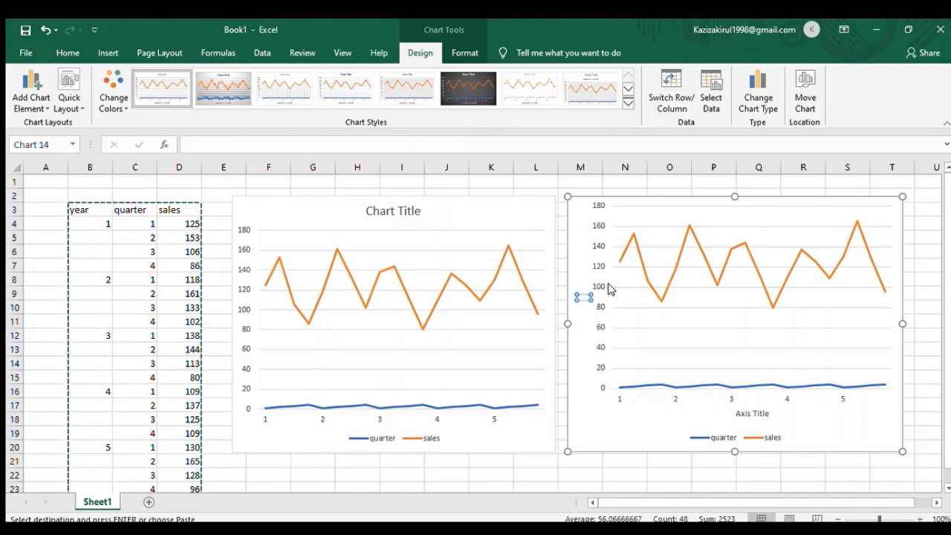
{"action": "type", "text": "s"}
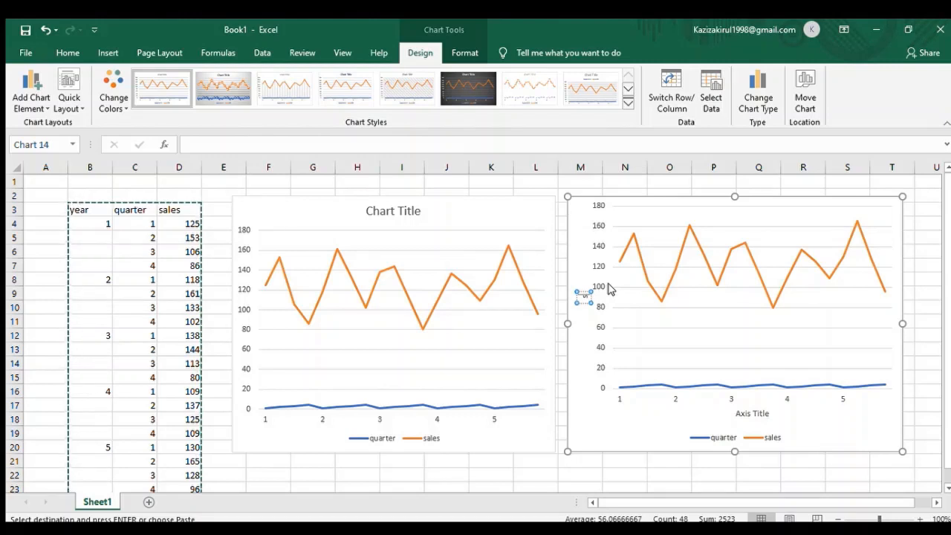
{"action": "type", "text": "ales"}
Name the second chart's horizontal axis "YEAR/ QUARTER".
{"action": "left_click", "coordinate": [754, 414]}
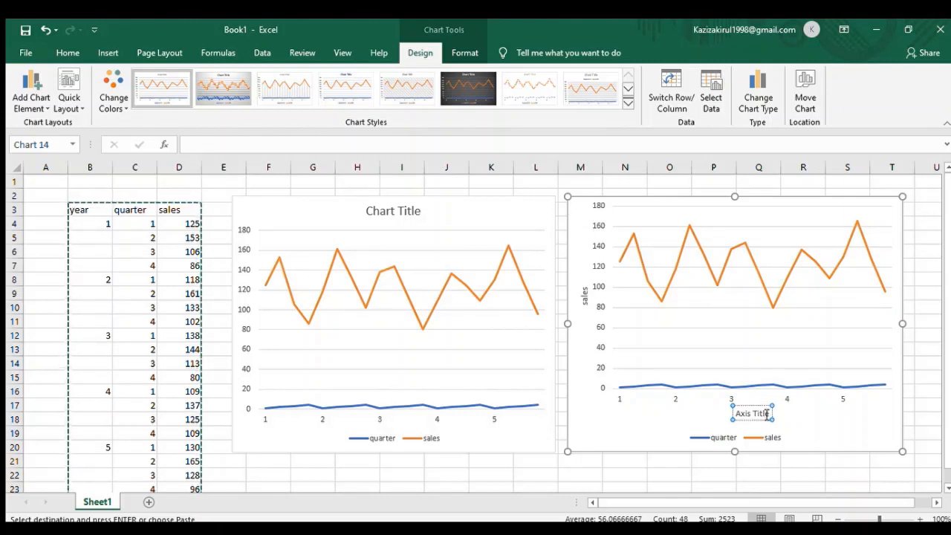
{"action": "triple_click", "coordinate": [761, 414]}
{"action": "key", "text": "BackSpace"}
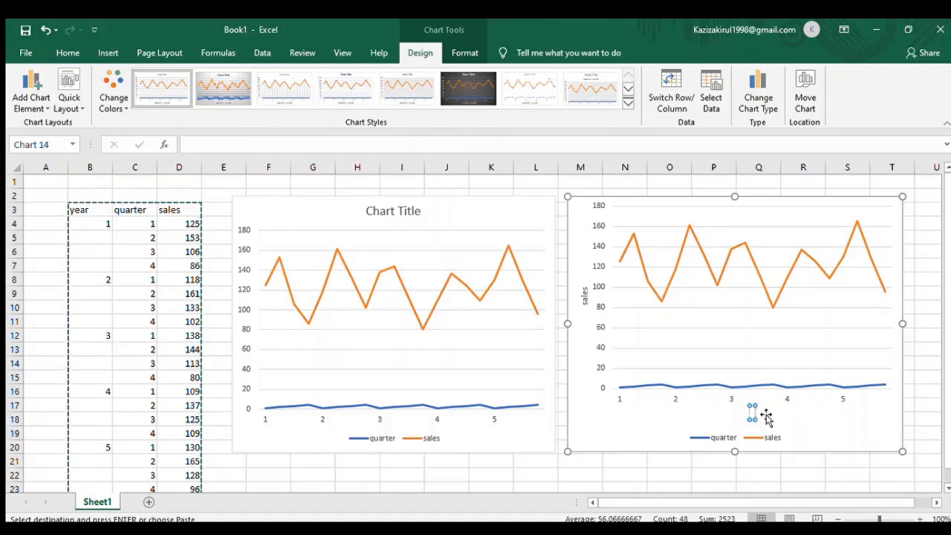
{"action": "type", "text": "yEAR"}
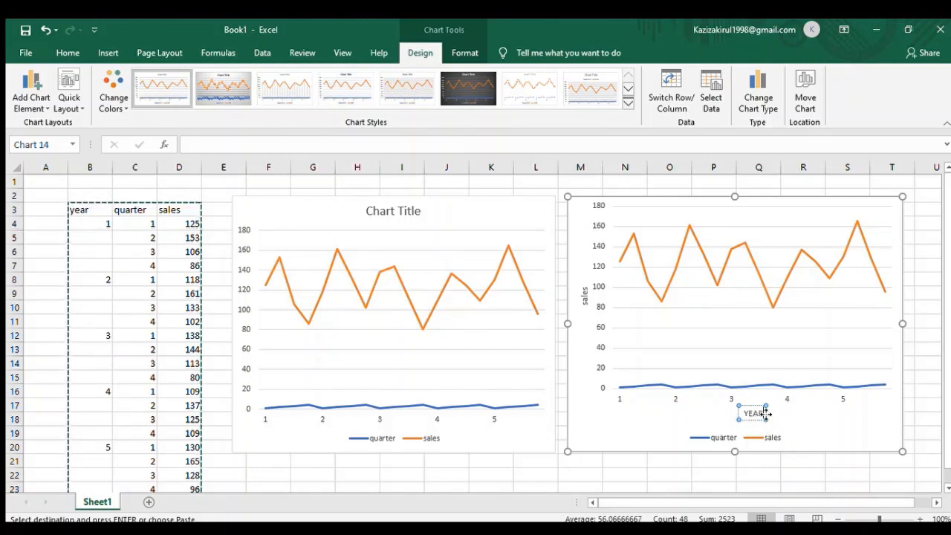
{"action": "type", "text": "S"}
{"action": "type", "text": " QU"}
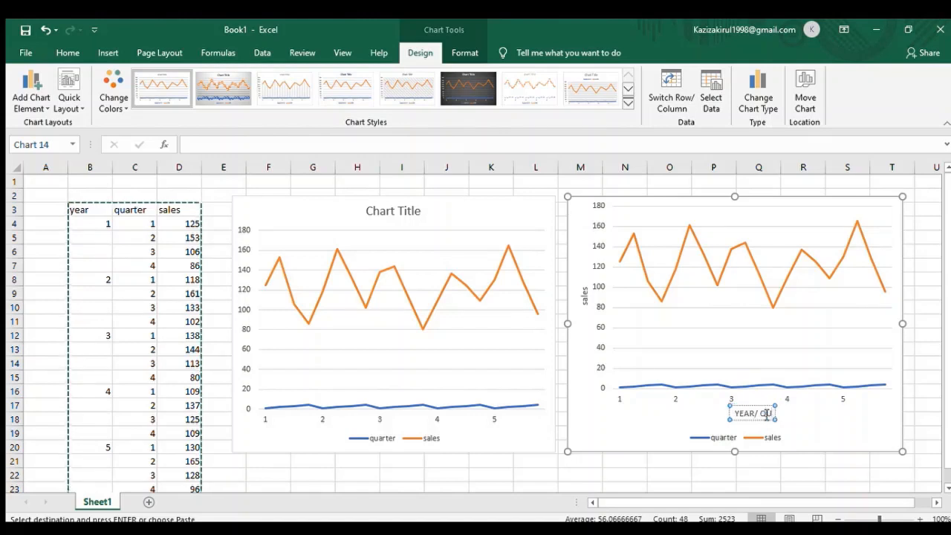
{"action": "type", "text": "ARTER"}
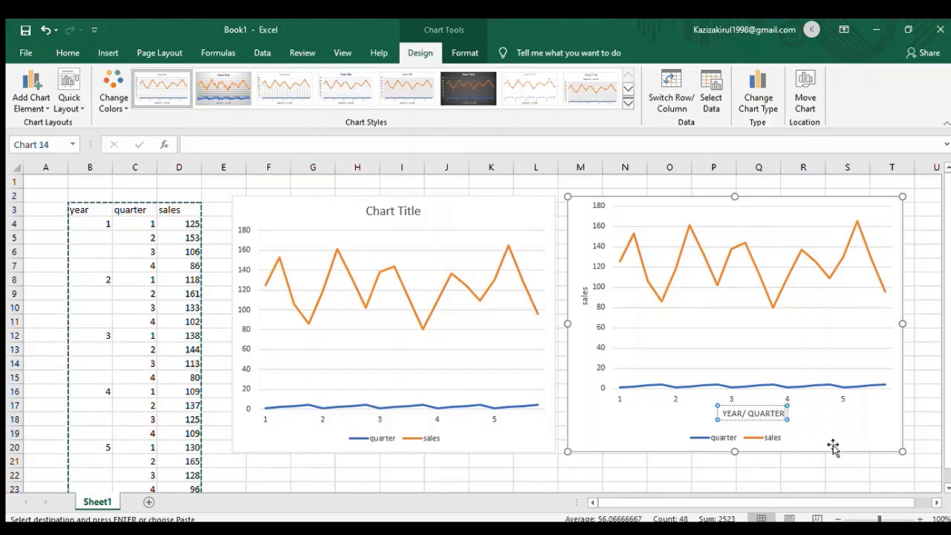
Delete the legend and the quarter series line from the second chart.
{"action": "left_click", "coordinate": [770, 436]}
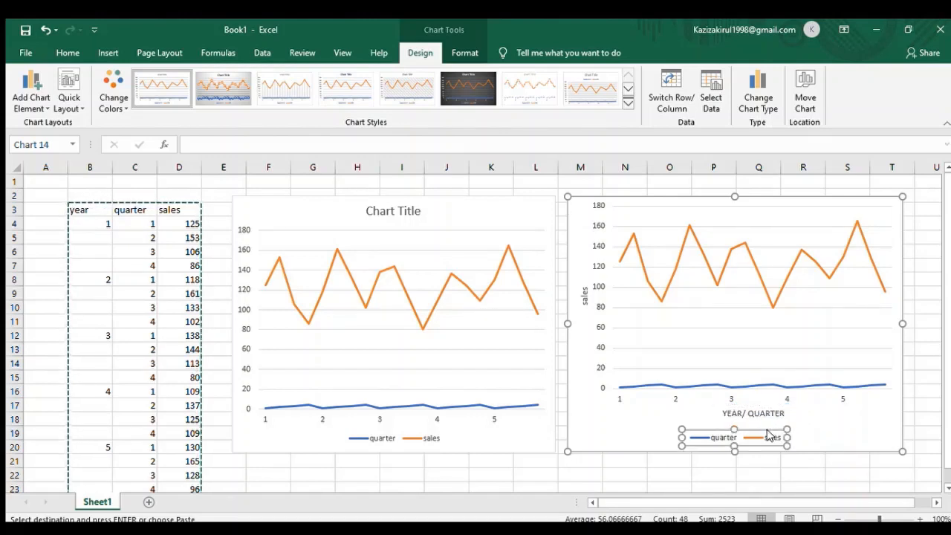
{"action": "left_click", "coordinate": [824, 317]}
{"action": "left_click", "coordinate": [824, 317]}
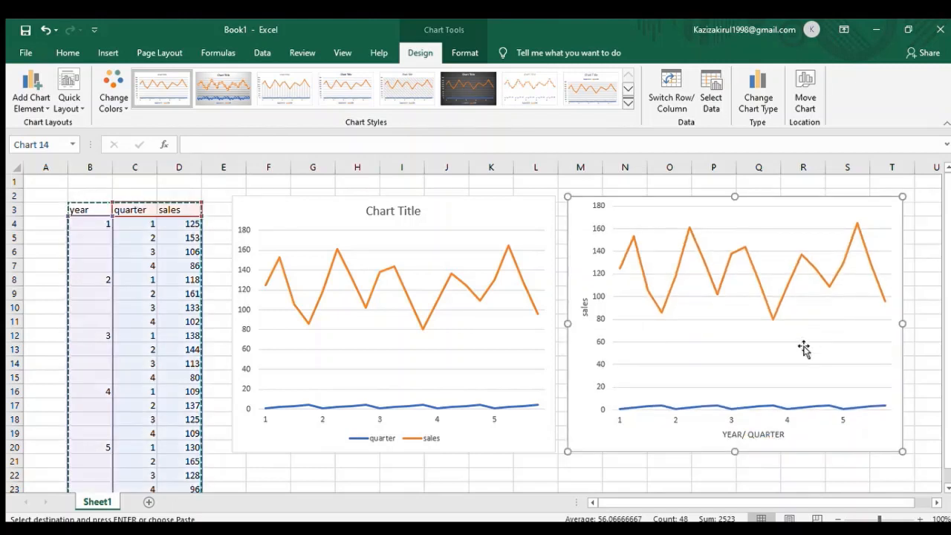
{"action": "left_click", "coordinate": [828, 408]}
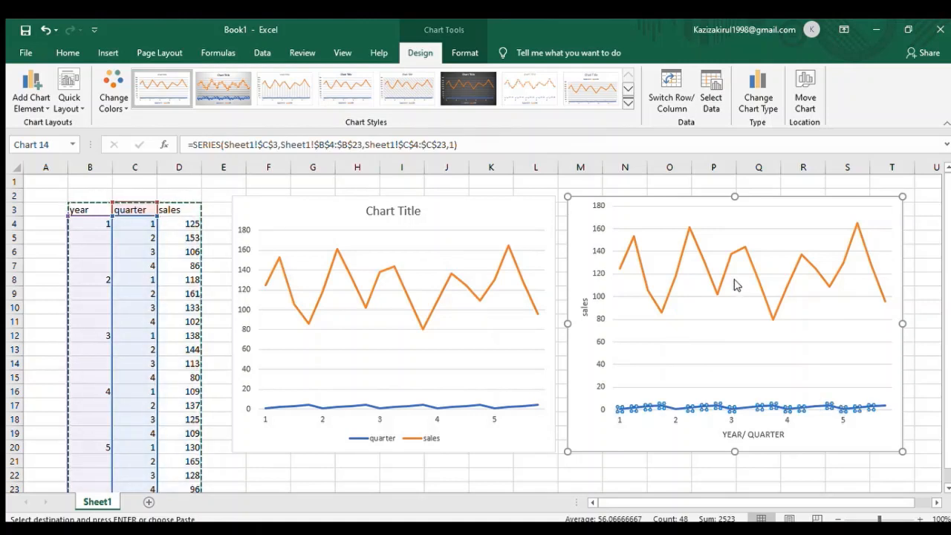
{"action": "key", "text": "Delete"}
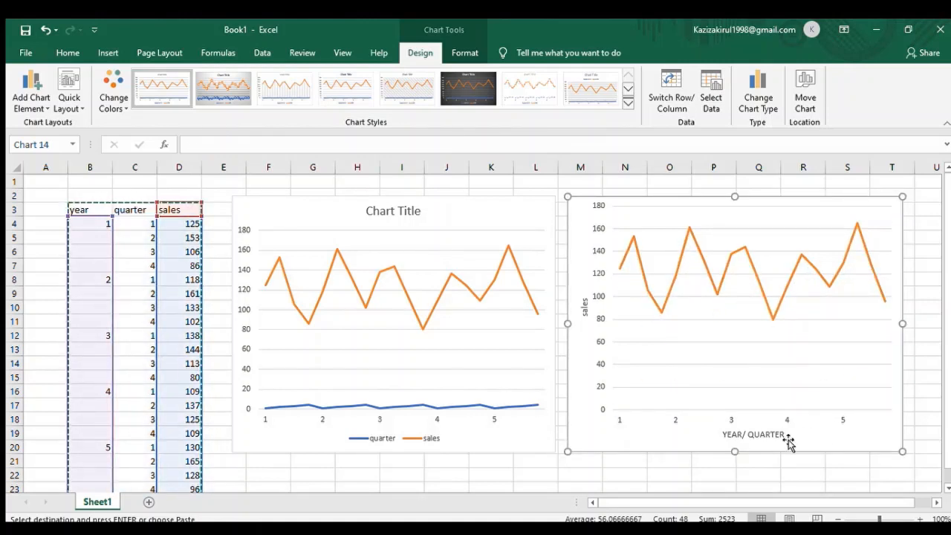
Open the formatting options of the second chart's horizontal axis and leave the chart elements unedited.
{"action": "left_click", "coordinate": [826, 411]}
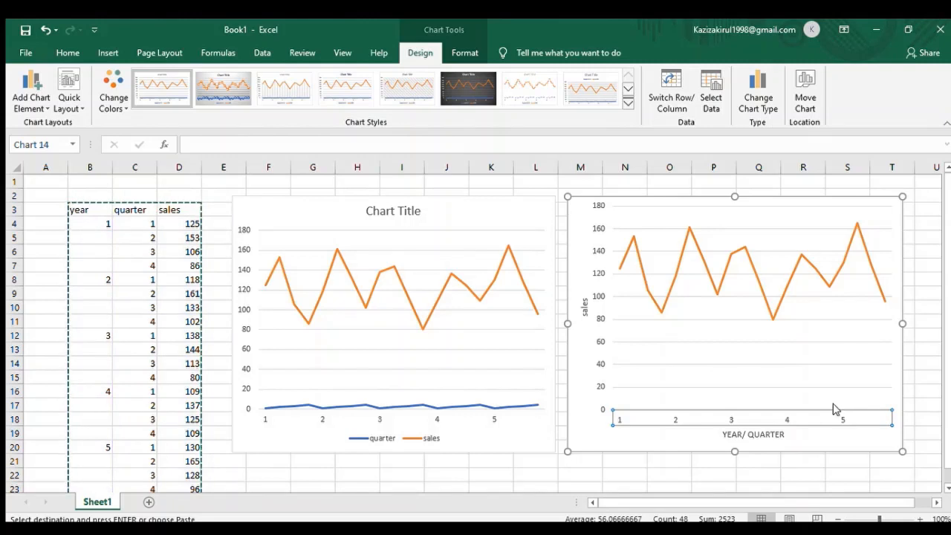
{"action": "left_click", "coordinate": [845, 386]}
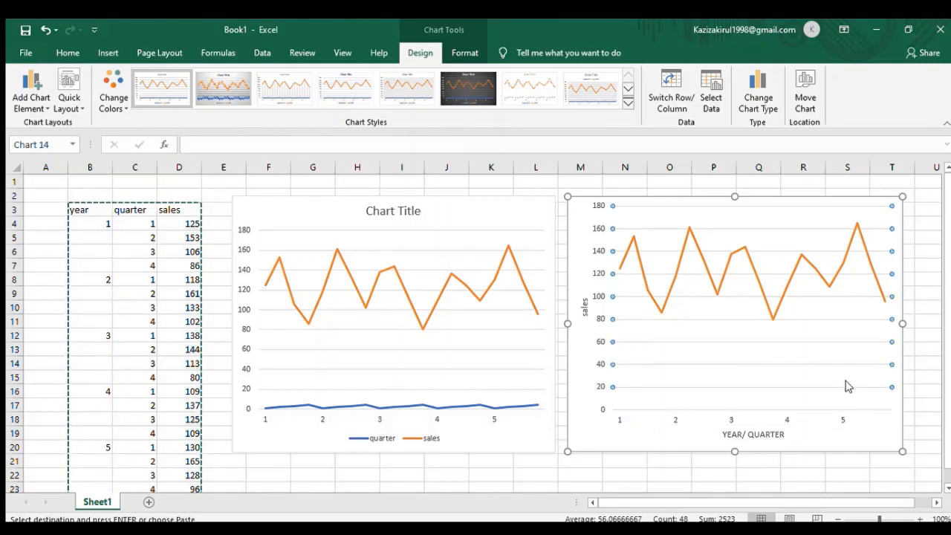
{"action": "left_click", "coordinate": [866, 411]}
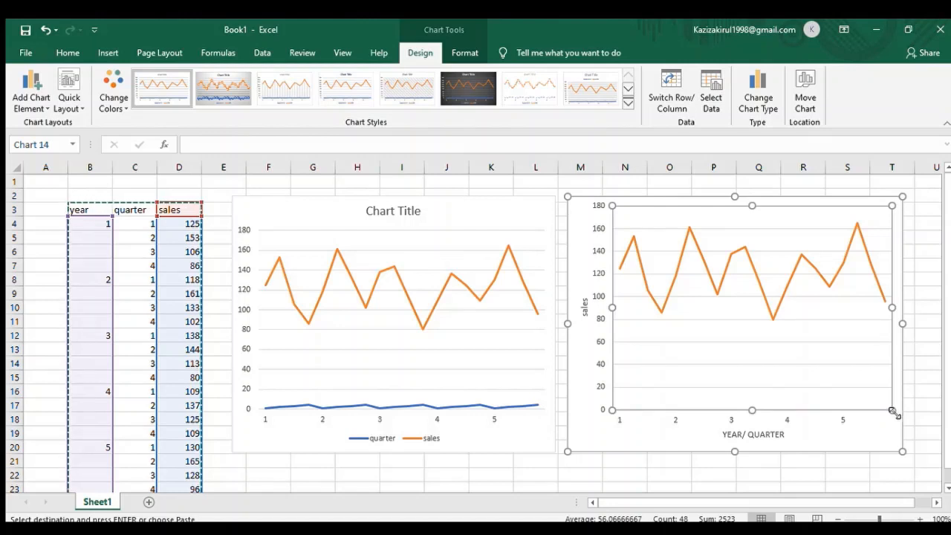
{"action": "left_click", "coordinate": [678, 421]}
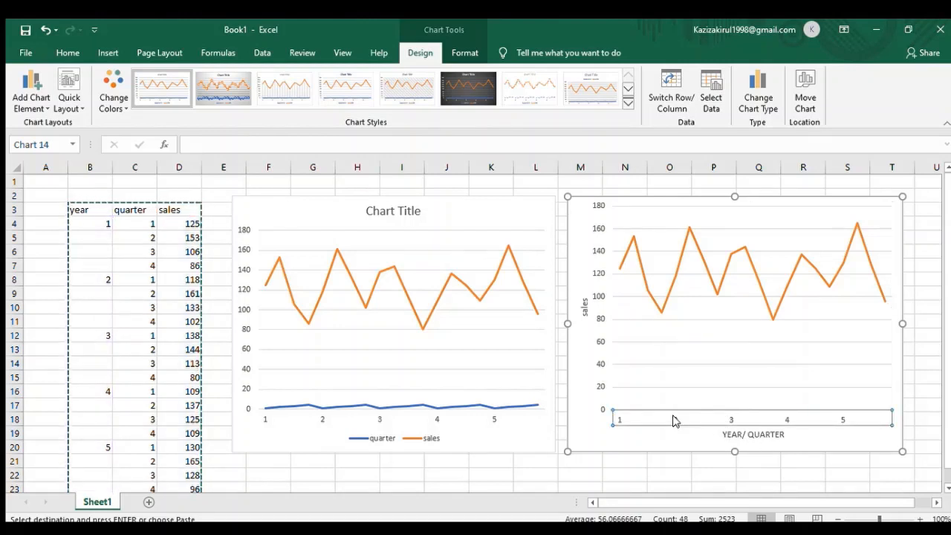
{"action": "double_click", "coordinate": [729, 413]}
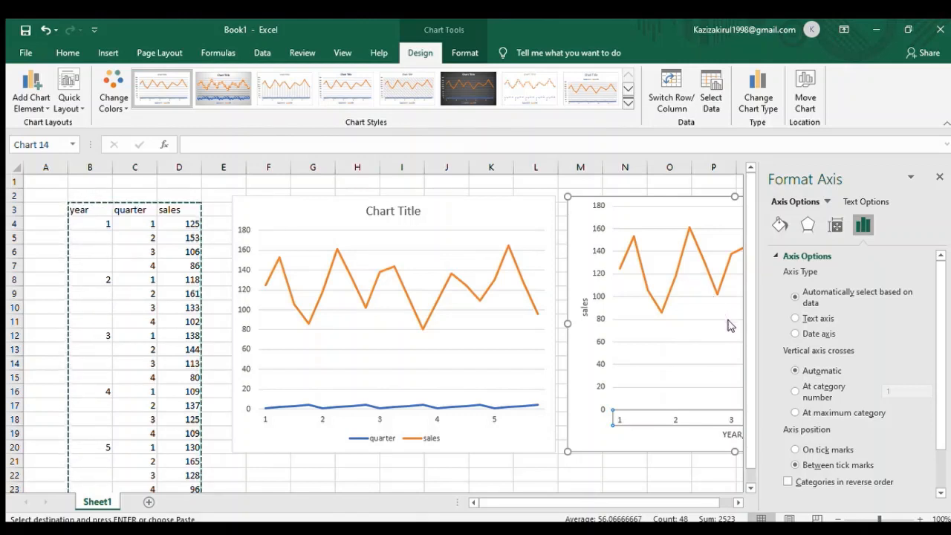
{"action": "left_click", "coordinate": [628, 386]}
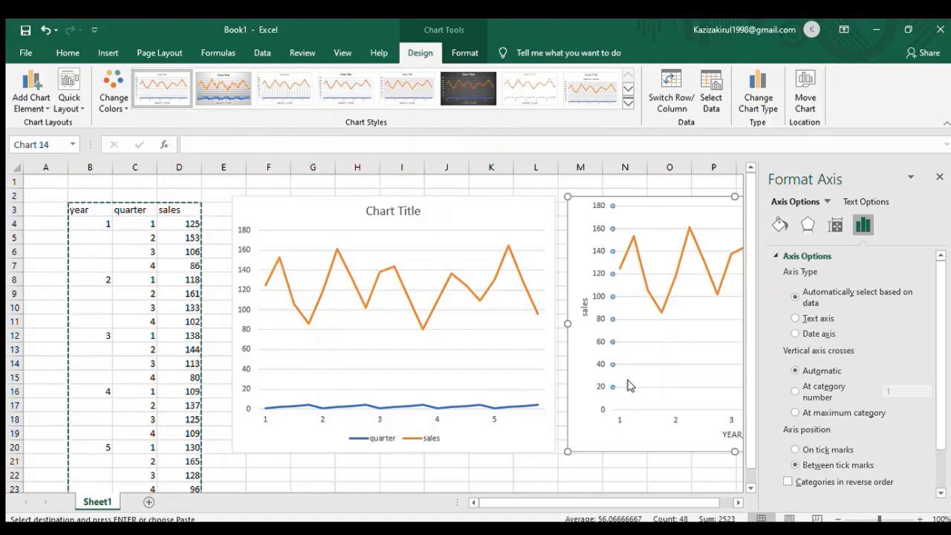
{"action": "left_click", "coordinate": [627, 465]}
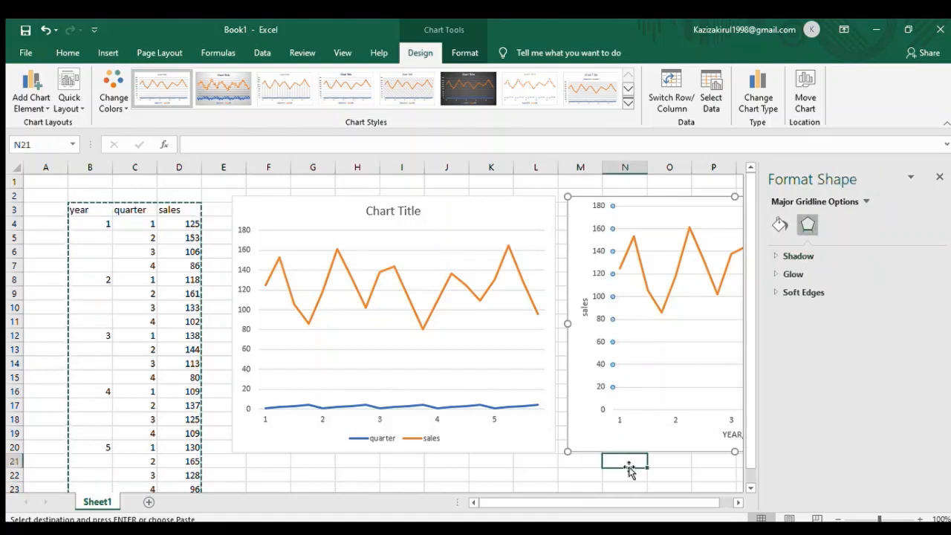
Set the second chart's horizontal axis labels to the quarter values in C4:C23.
{"action": "left_click", "coordinate": [939, 177]}
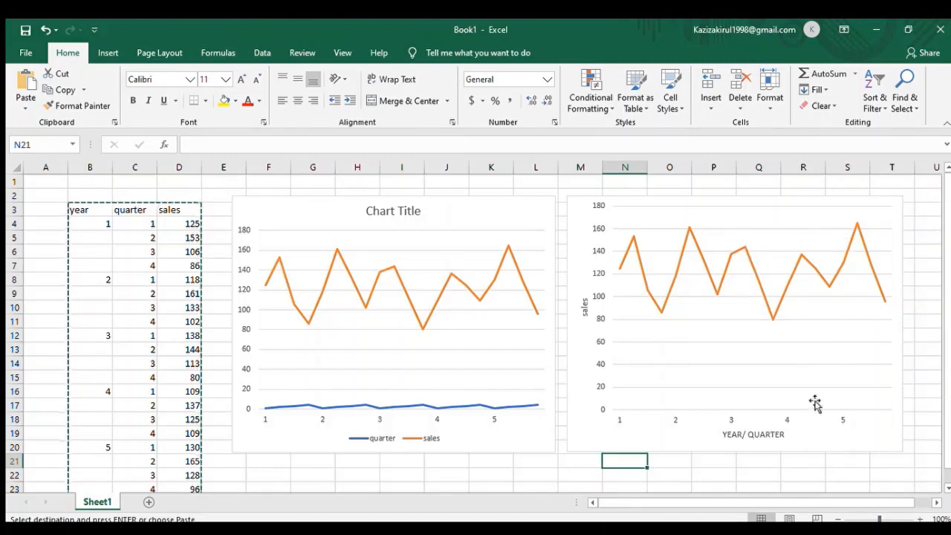
{"action": "left_click", "coordinate": [727, 421]}
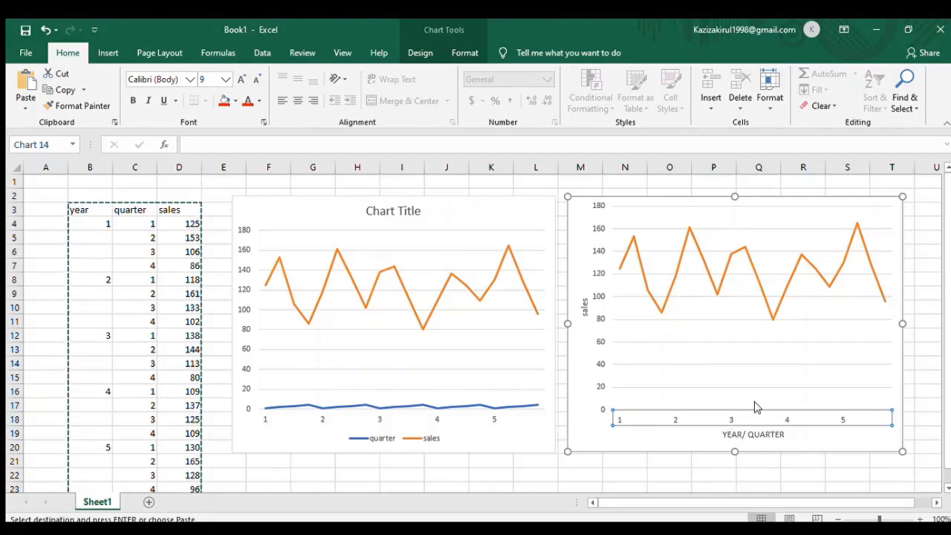
{"action": "left_click", "coordinate": [771, 340]}
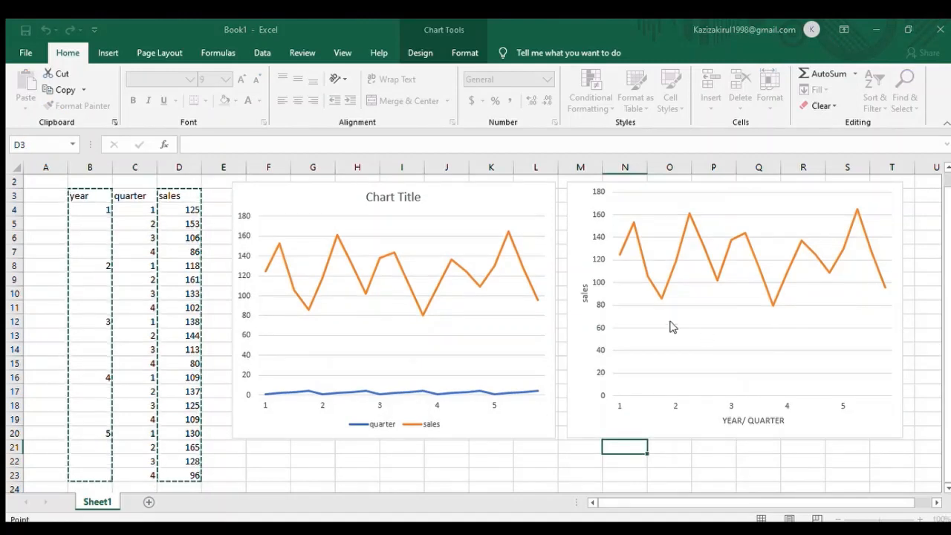
{"action": "left_click", "coordinate": [640, 301]}
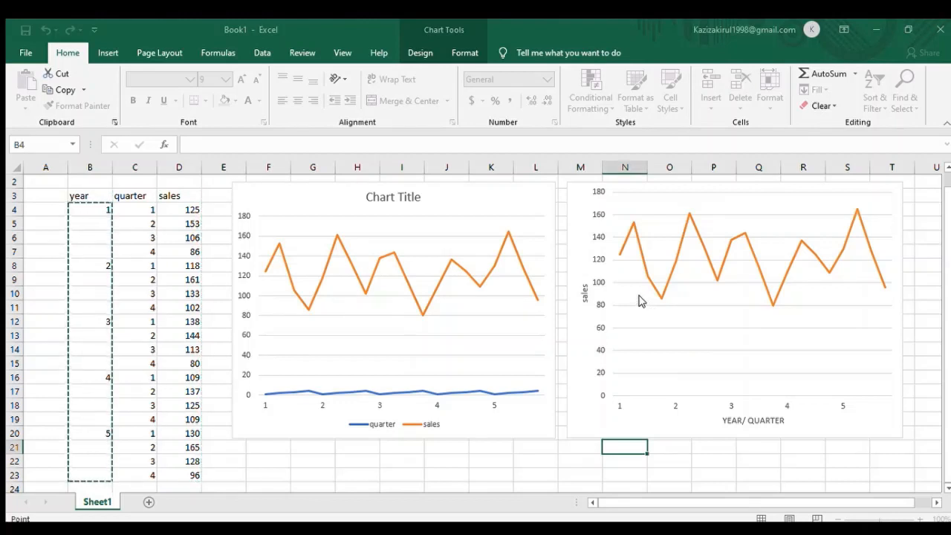
{"action": "left_click", "coordinate": [132, 209]}
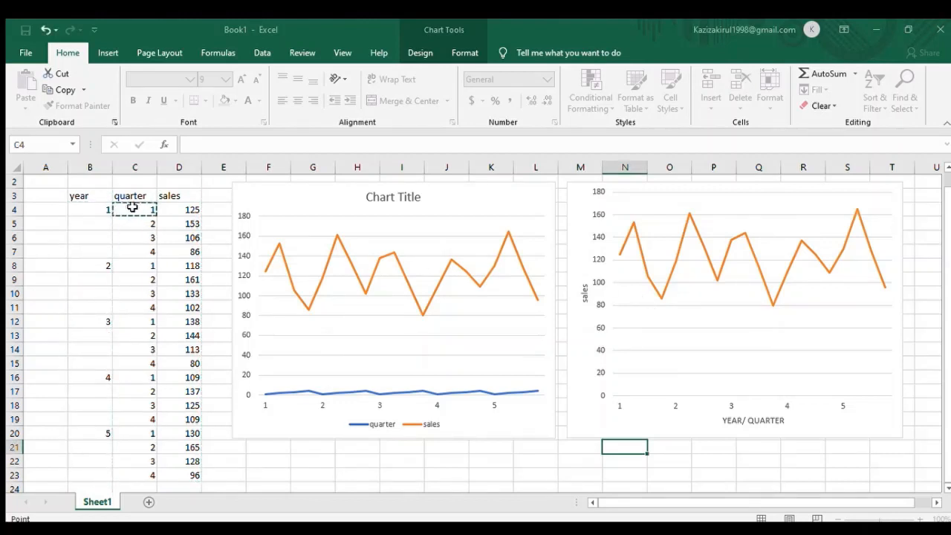
{"action": "left_click_drag", "start_coordinate": [132, 208], "coordinate": [148, 471]}
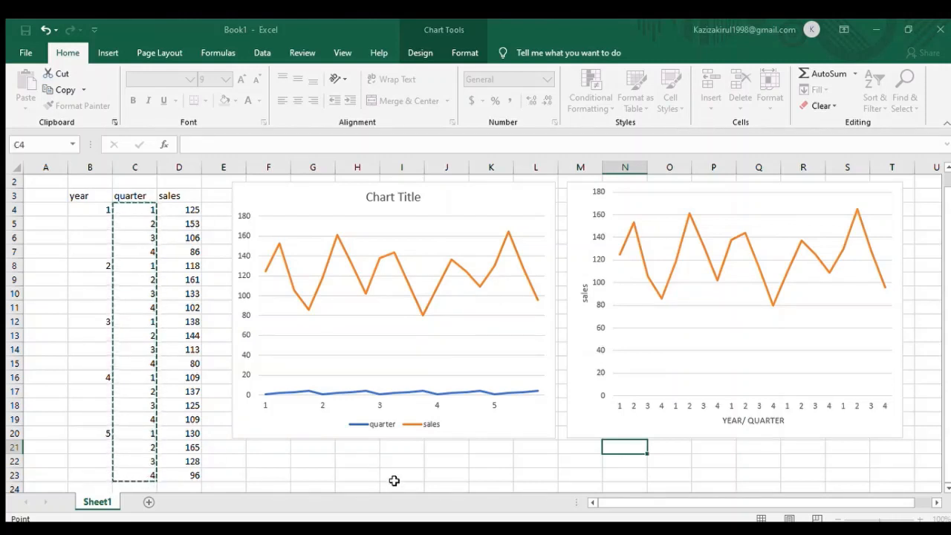
{"action": "scroll", "coordinate": [394, 480], "scroll_direction": "down", "scroll_amount": 2}
{"action": "scroll", "coordinate": [394, 481], "scroll_direction": "up", "scroll_amount": 3}
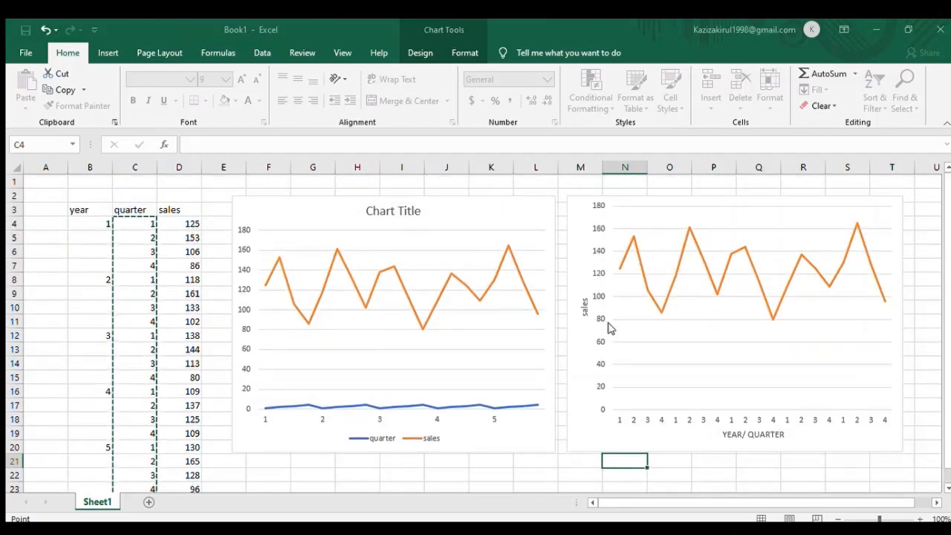
{"action": "left_click", "coordinate": [611, 325]}
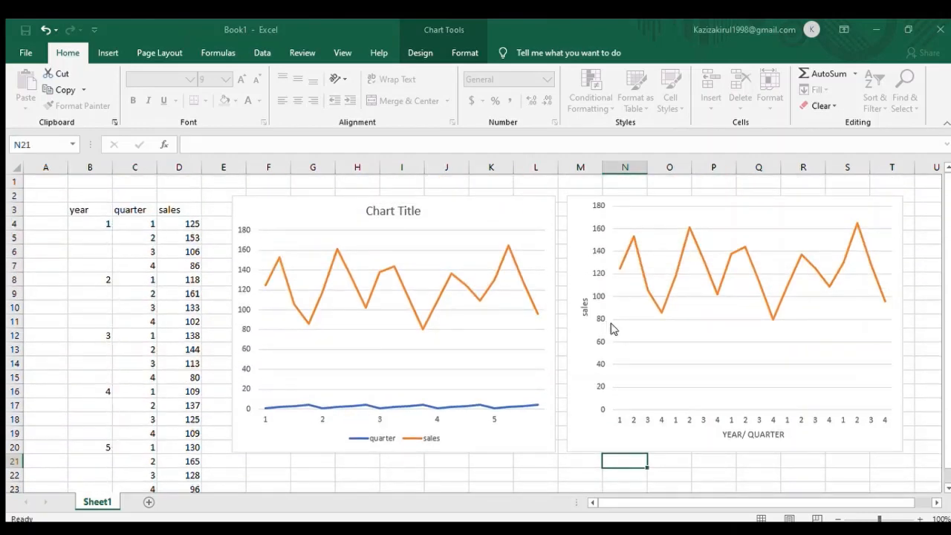
Reduce the height of the second chart's plot area and move the YEAR/ QUARTER title lower to leave a gap below the quarter labels.
{"action": "left_click", "coordinate": [717, 409]}
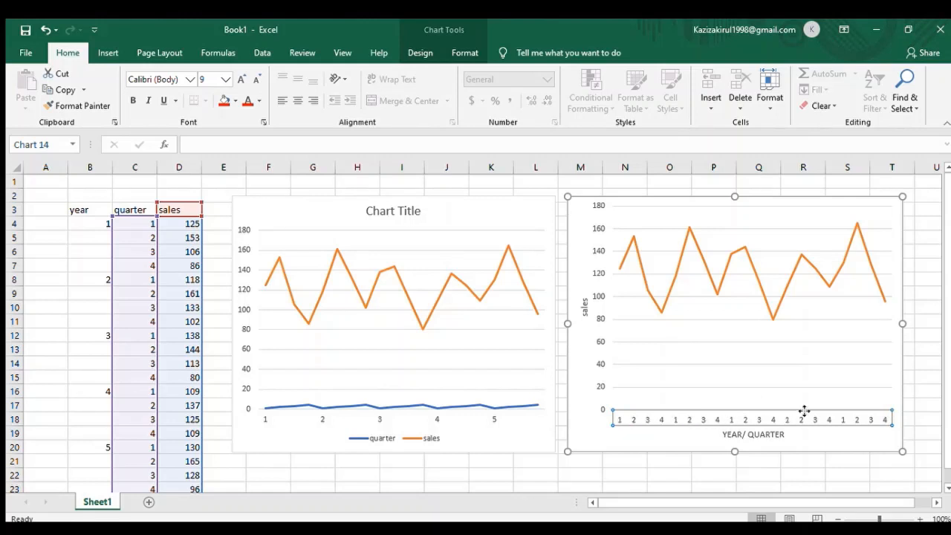
{"action": "left_click", "coordinate": [850, 385]}
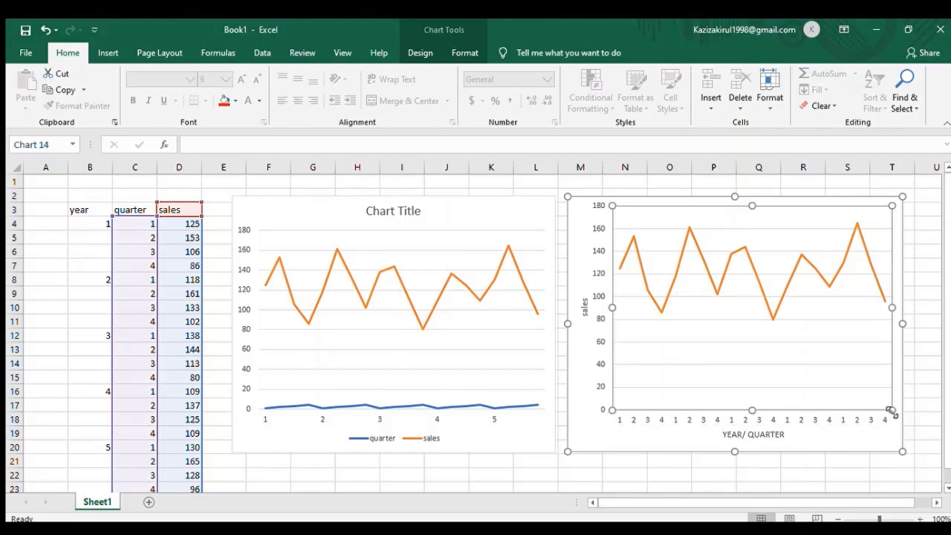
{"action": "left_click_drag", "start_coordinate": [892, 410], "coordinate": [889, 387]}
{"action": "left_click", "coordinate": [766, 414]}
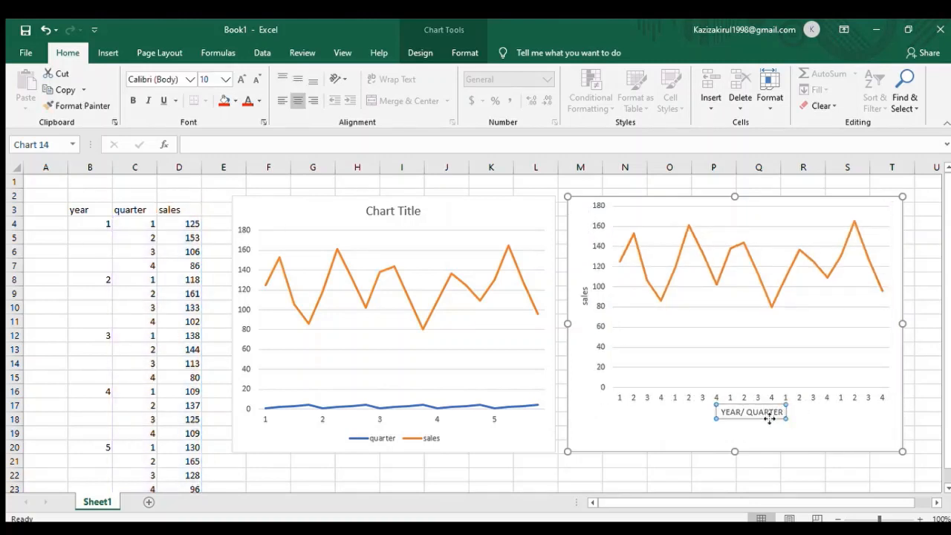
{"action": "left_click_drag", "start_coordinate": [773, 419], "coordinate": [757, 438]}
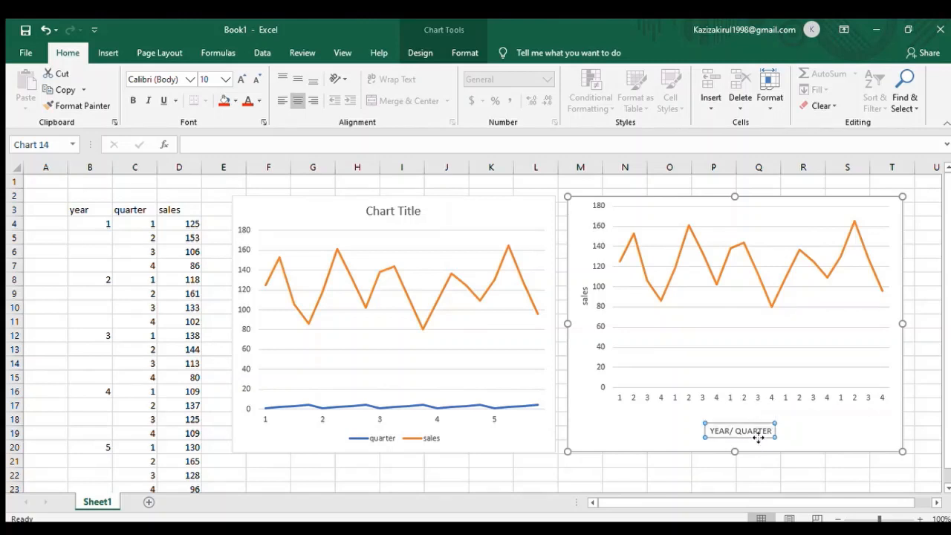
{"action": "left_click", "coordinate": [820, 377]}
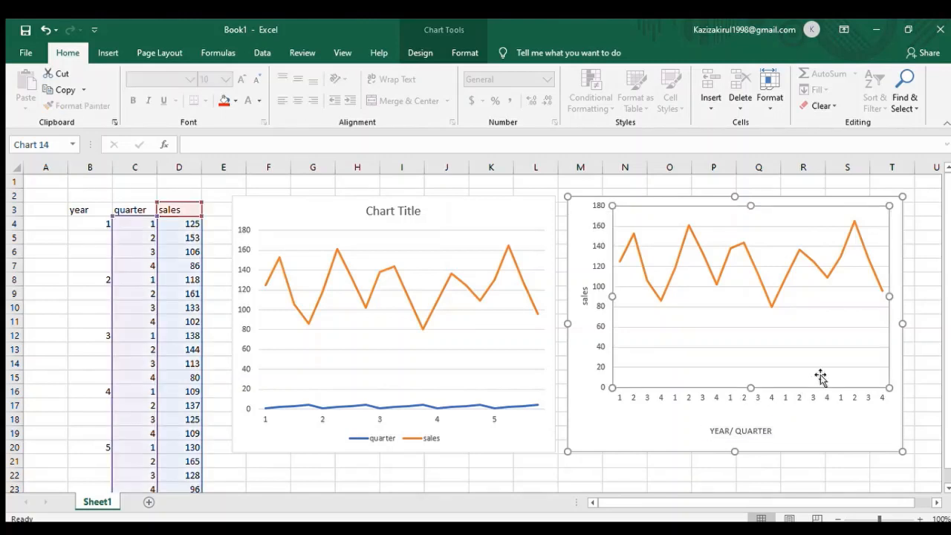
{"action": "left_click_drag", "start_coordinate": [887, 386], "coordinate": [889, 394]}
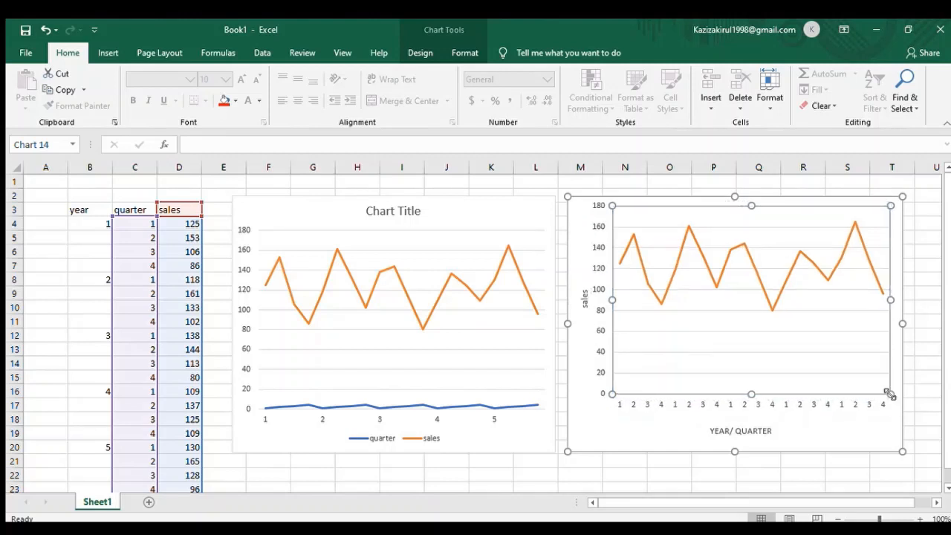
{"action": "left_click", "coordinate": [830, 477]}
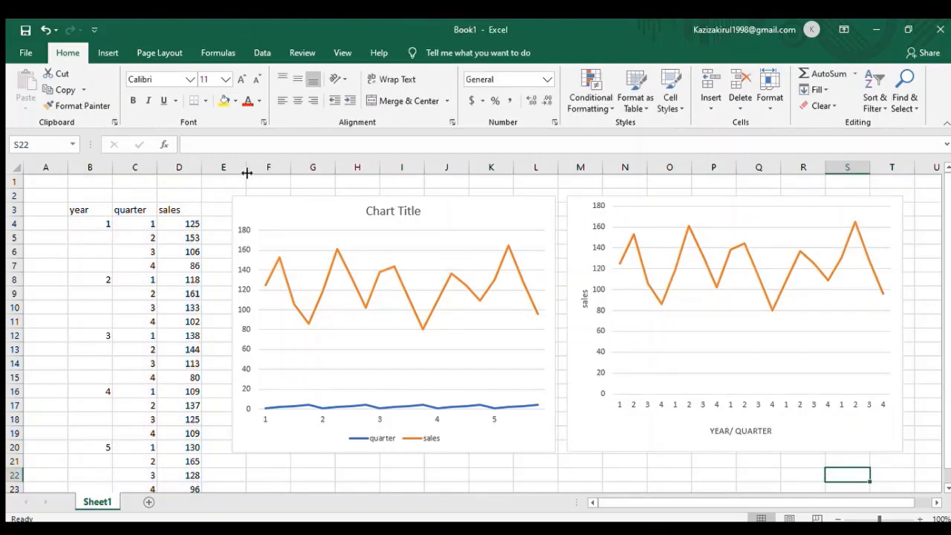
Draw a small text box beneath the first four quarter labels of the second chart and enter "year 1".
{"action": "left_click", "coordinate": [107, 53]}
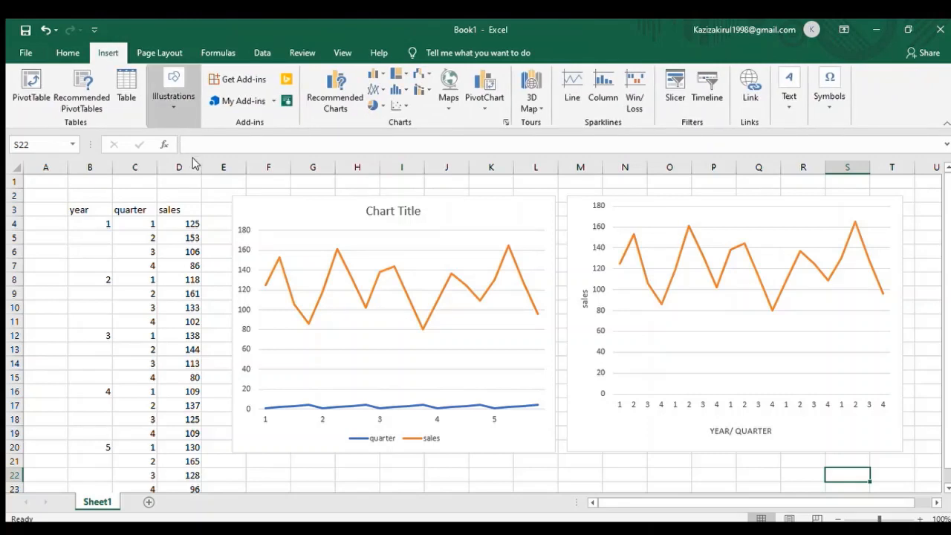
{"action": "left_click", "coordinate": [214, 199]}
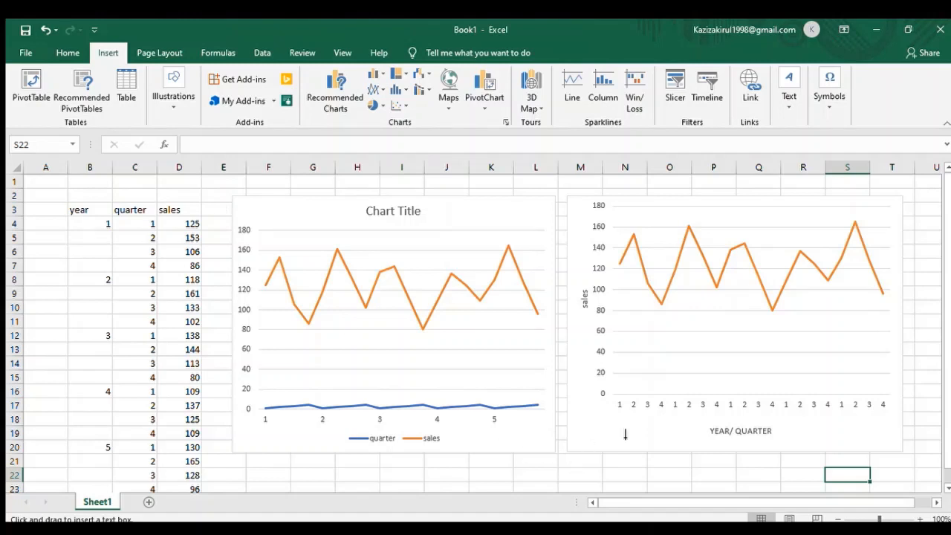
{"action": "mouse_move", "coordinate": [625, 419]}
{"action": "left_mouse_down"}
{"action": "mouse_move", "coordinate": [689, 438]}
{"action": "mouse_move", "coordinate": [671, 436]}
{"action": "left_mouse_up"}
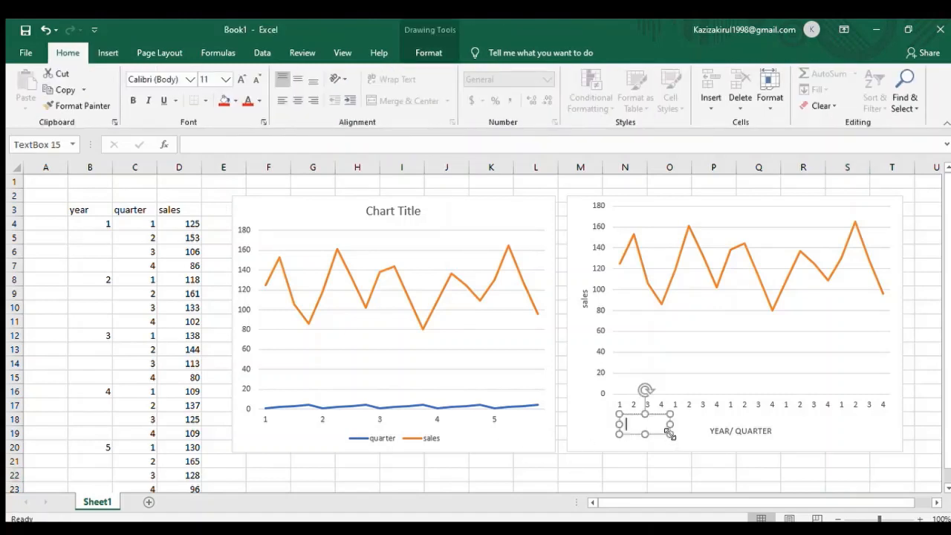
{"action": "type", "text": "year 1"}
Centre the "year 1" text vertically and horizontally in its box and align the box under the first four quarter labels.
{"action": "left_click", "coordinate": [298, 80]}
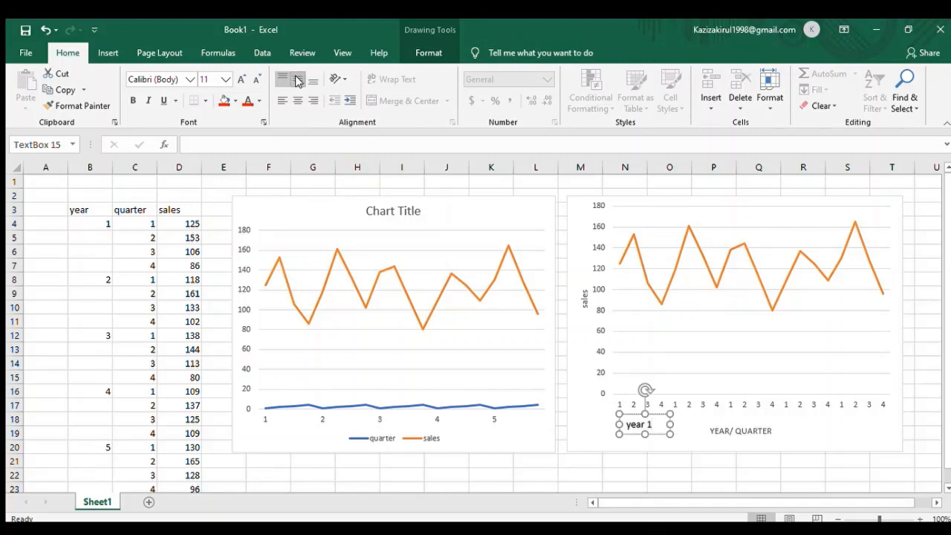
{"action": "triple_click", "coordinate": [628, 430]}
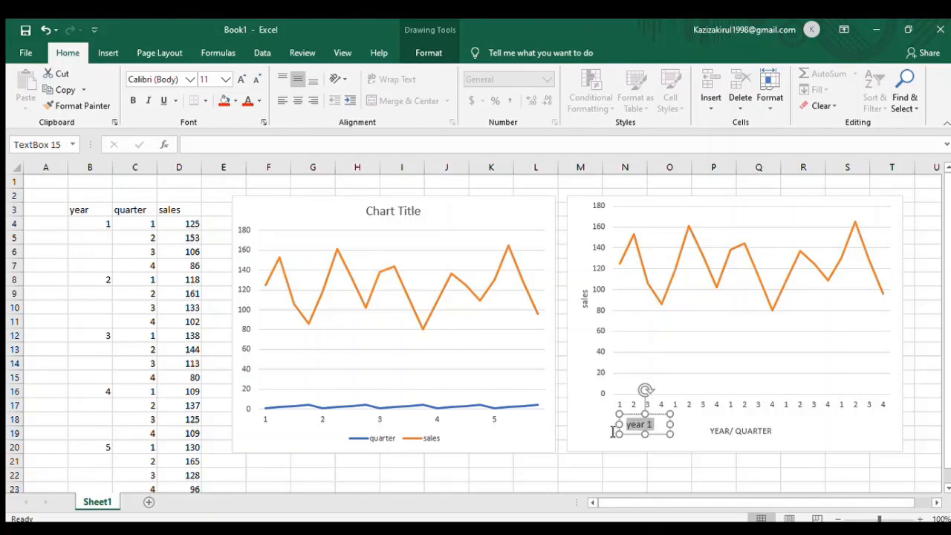
{"action": "left_click", "coordinate": [297, 80]}
{"action": "left_click_drag", "start_coordinate": [661, 413], "coordinate": [612, 419]}
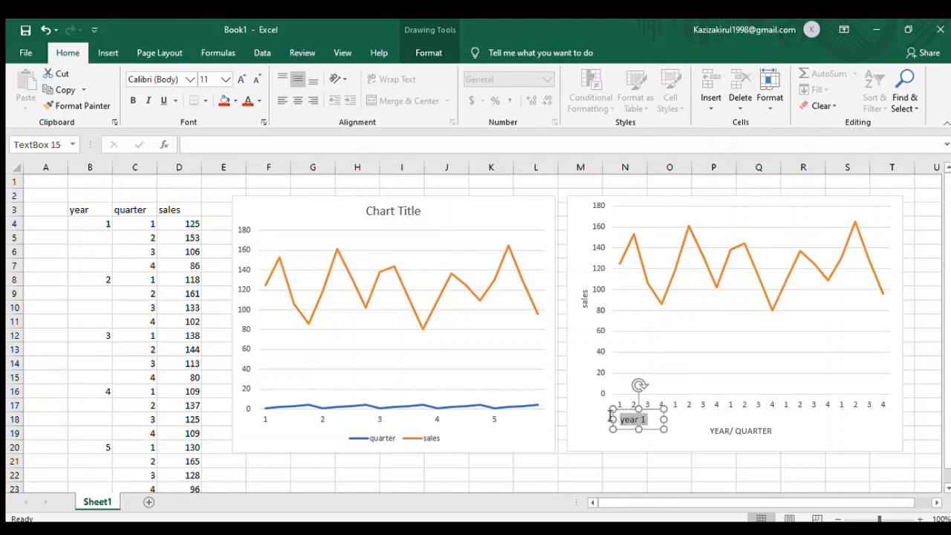
{"action": "left_click", "coordinate": [293, 73]}
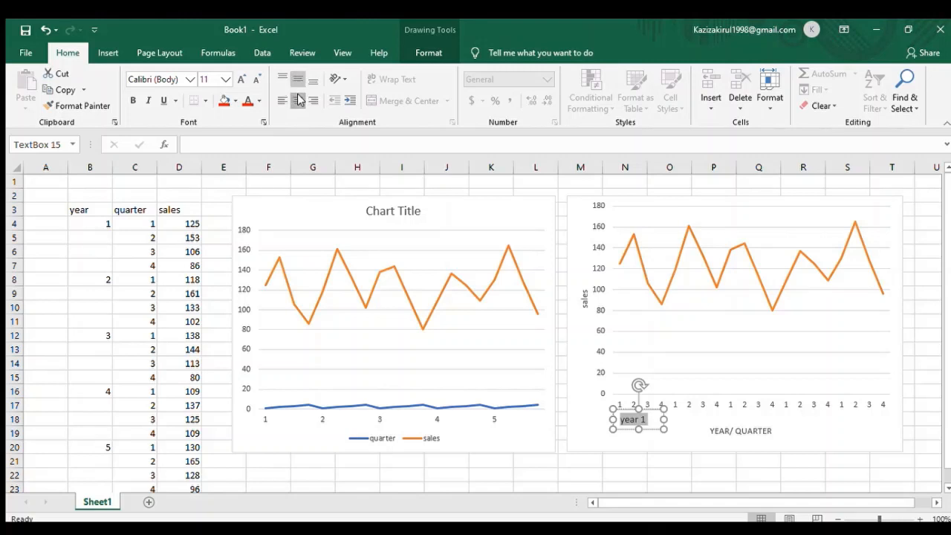
{"action": "left_click", "coordinate": [297, 101]}
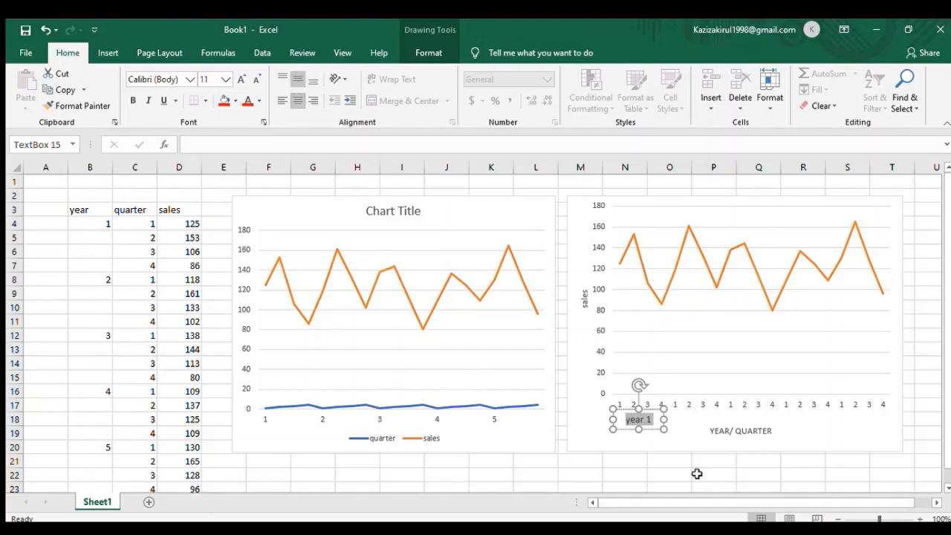
{"action": "left_click", "coordinate": [674, 456]}
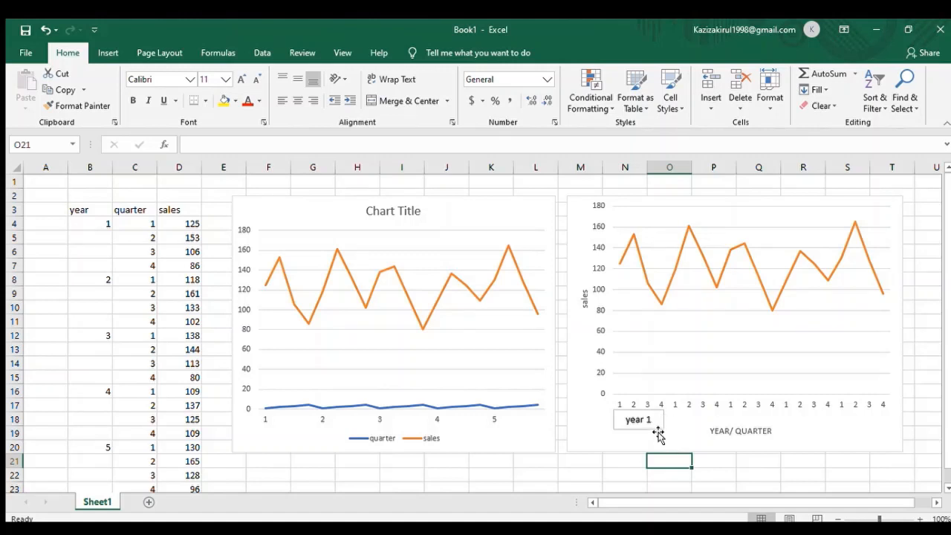
{"action": "left_click", "coordinate": [653, 425]}
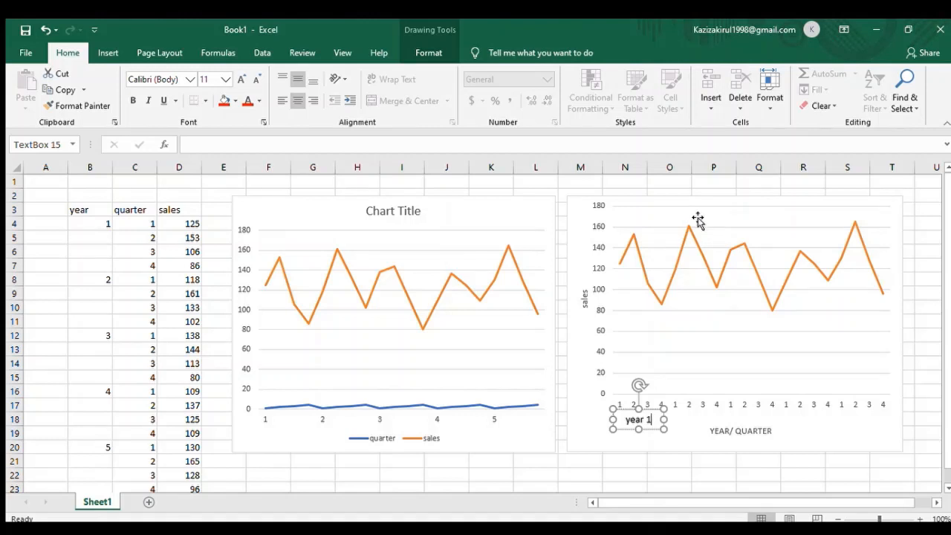
{"action": "left_click", "coordinate": [671, 466]}
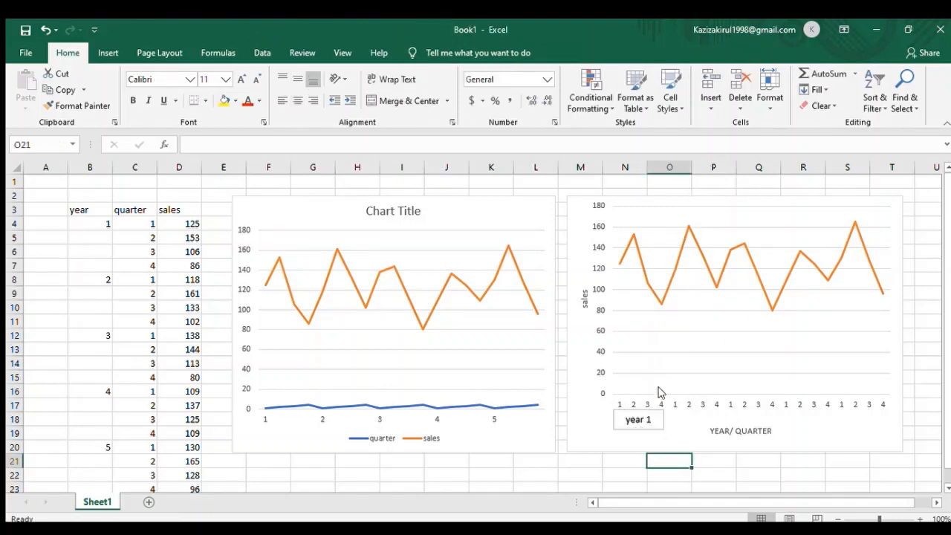
Copy the "year 1" text box and paste four duplicates.
{"action": "left_click", "coordinate": [638, 420]}
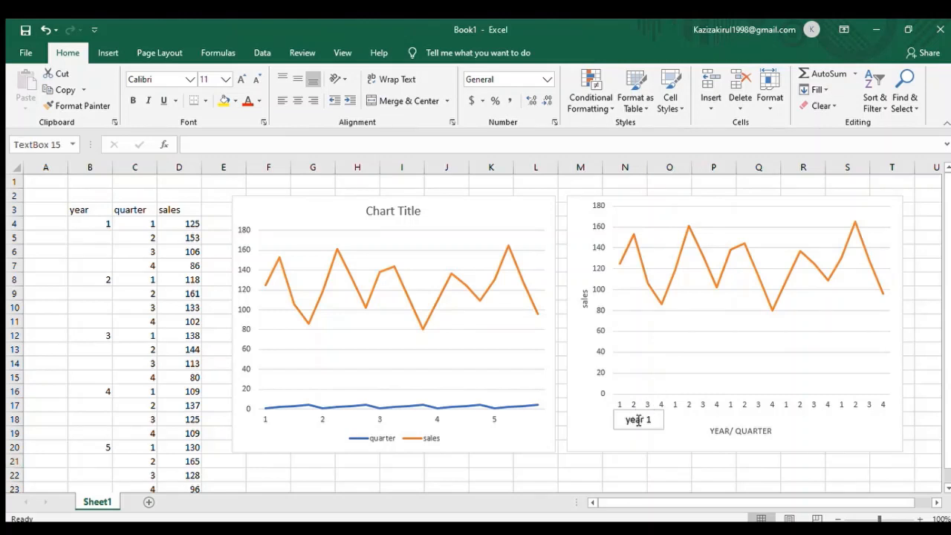
{"action": "left_click", "coordinate": [618, 411]}
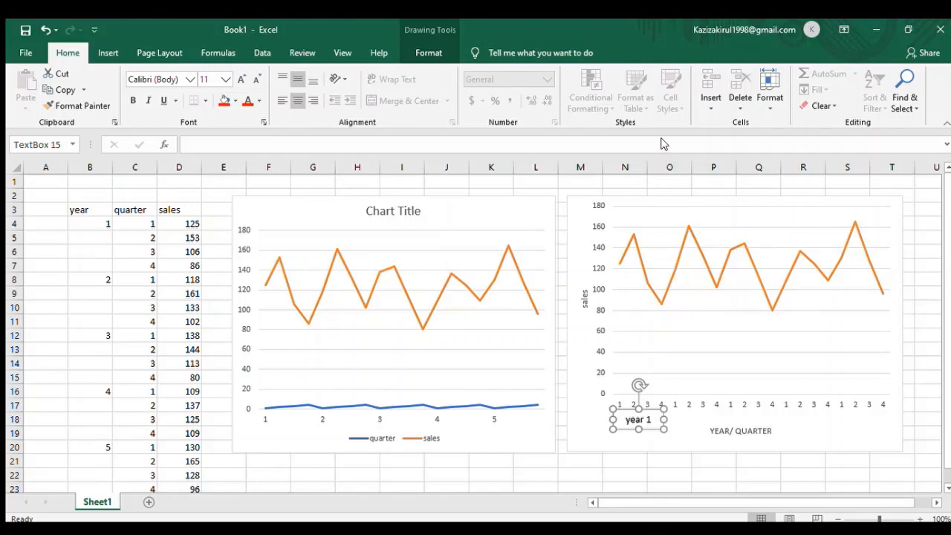
{"action": "key", "text": "ctrl+c"}
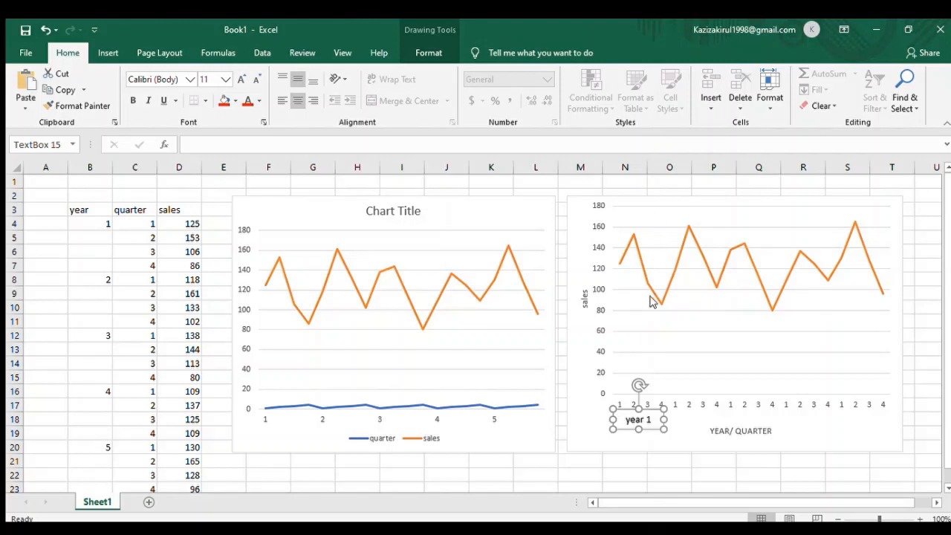
{"action": "key", "text": "ctrl+v"}
{"action": "key", "text": "ctrl+v"}
{"action": "key", "text": "ctrl+v"}
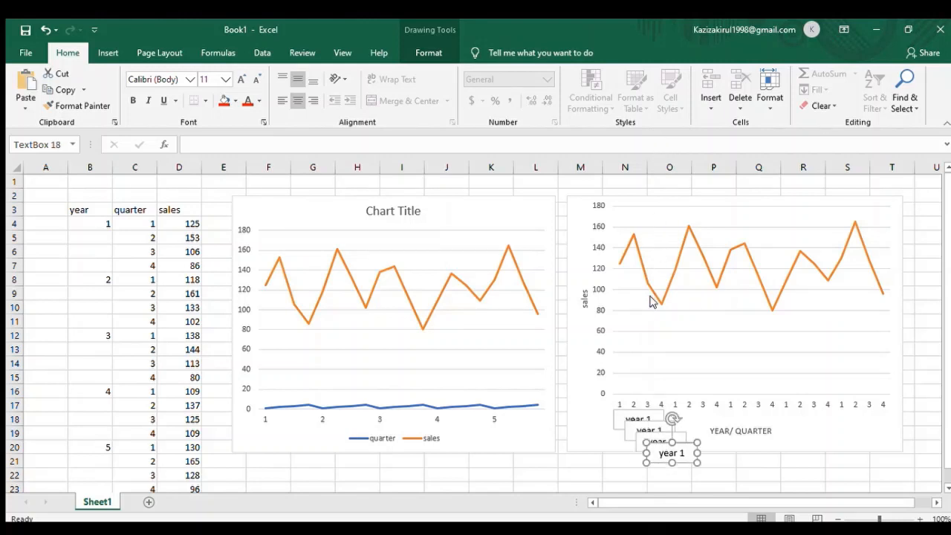
{"action": "key", "text": "ctrl+v"}
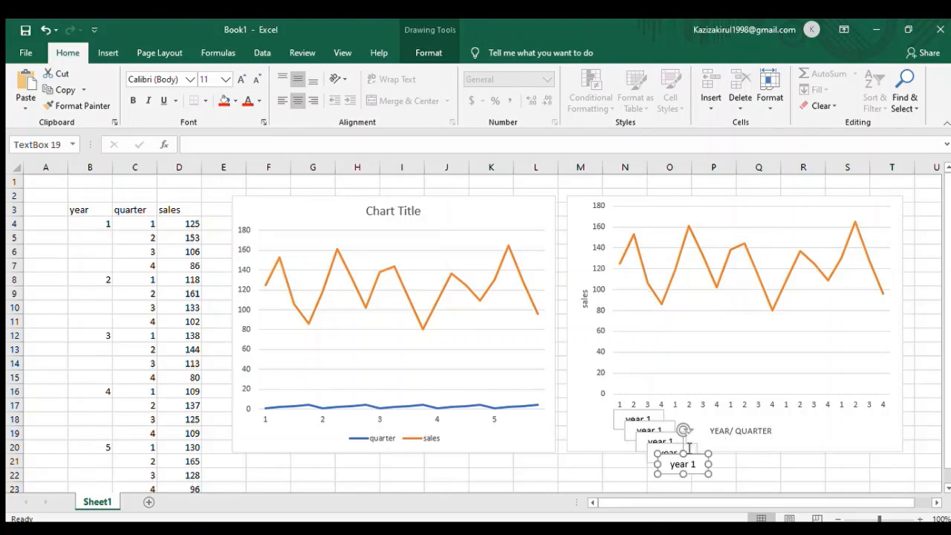
Spread the four duplicate "year 1" text boxes beneath the second, third, fourth and fifth groups of quarter labels in the second chart.
{"action": "left_click_drag", "start_coordinate": [691, 460], "coordinate": [871, 410]}
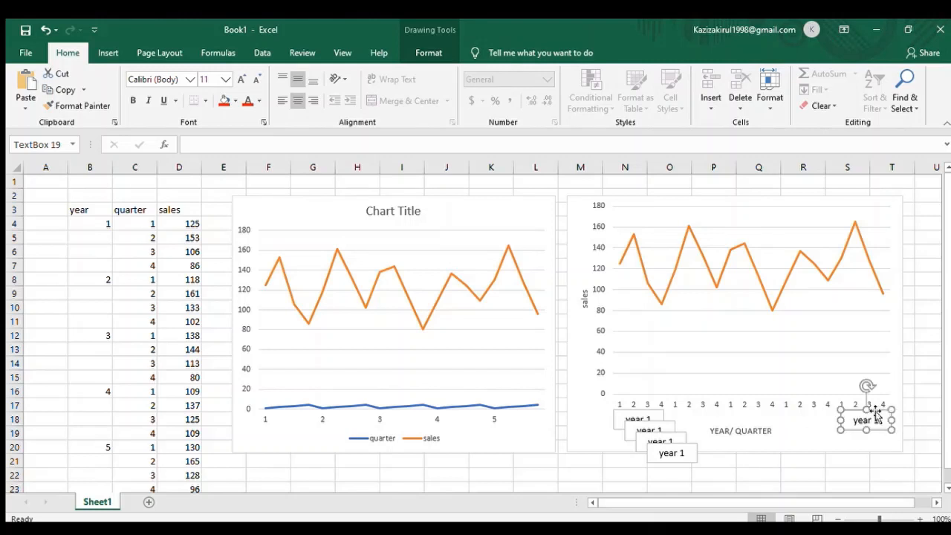
{"action": "left_click", "coordinate": [687, 446]}
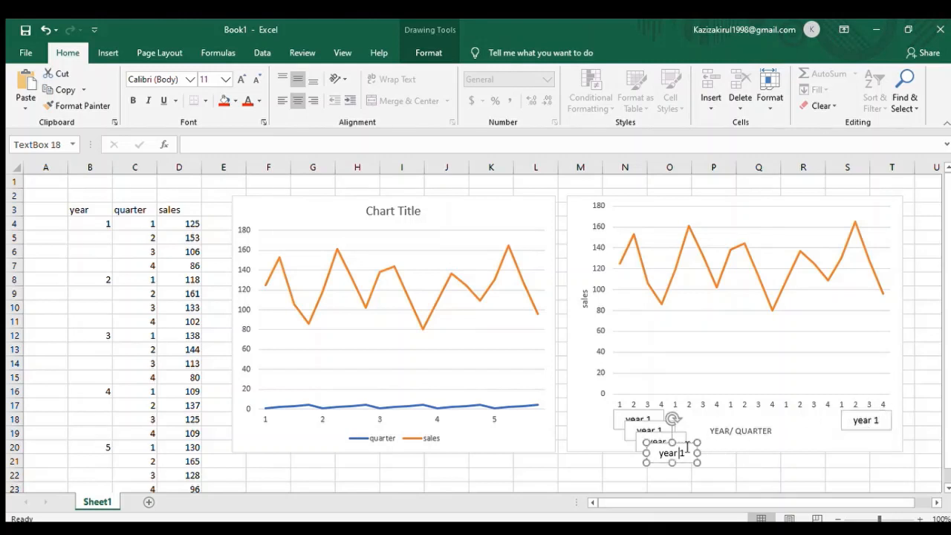
{"action": "left_click_drag", "start_coordinate": [687, 446], "coordinate": [819, 411]}
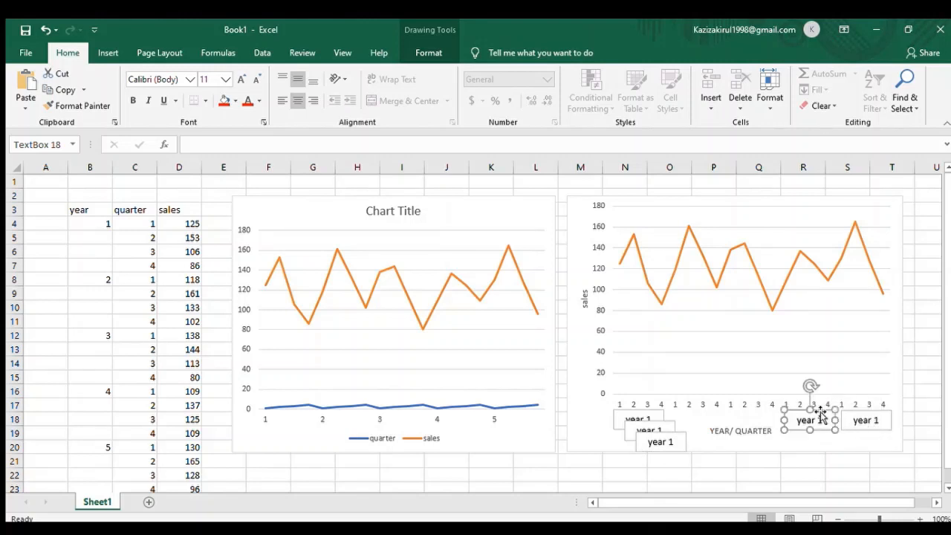
{"action": "left_click", "coordinate": [668, 437]}
{"action": "left_click_drag", "start_coordinate": [653, 431], "coordinate": [740, 408]}
{"action": "left_click", "coordinate": [662, 423]}
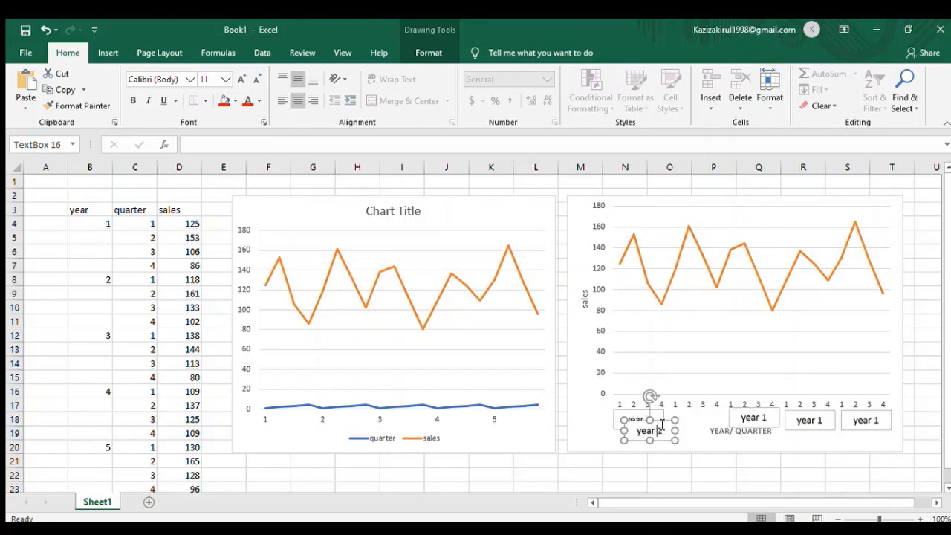
{"action": "left_click_drag", "start_coordinate": [662, 423], "coordinate": [705, 411]}
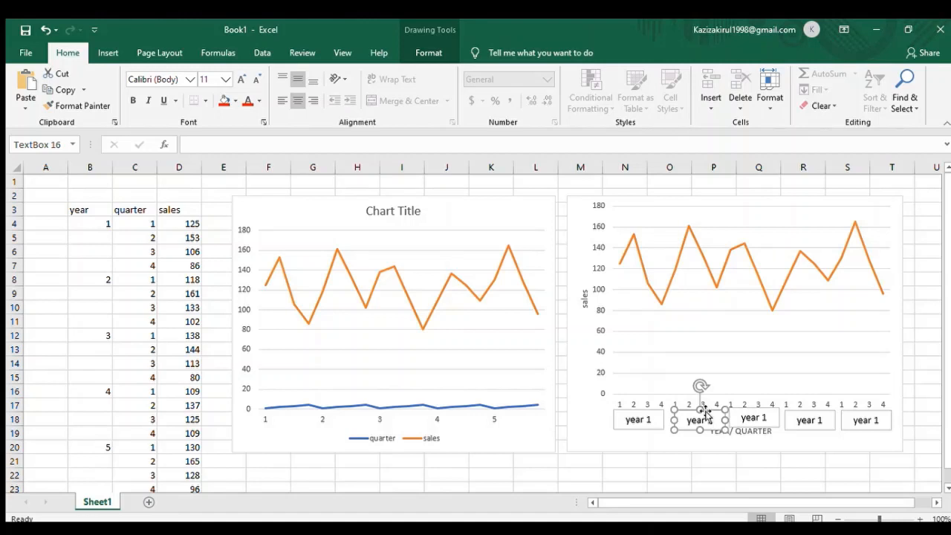
Move the YEAR/ QUARTER title lower, clear of the text boxes, and level the third text box with its neighbours.
{"action": "left_click", "coordinate": [749, 437]}
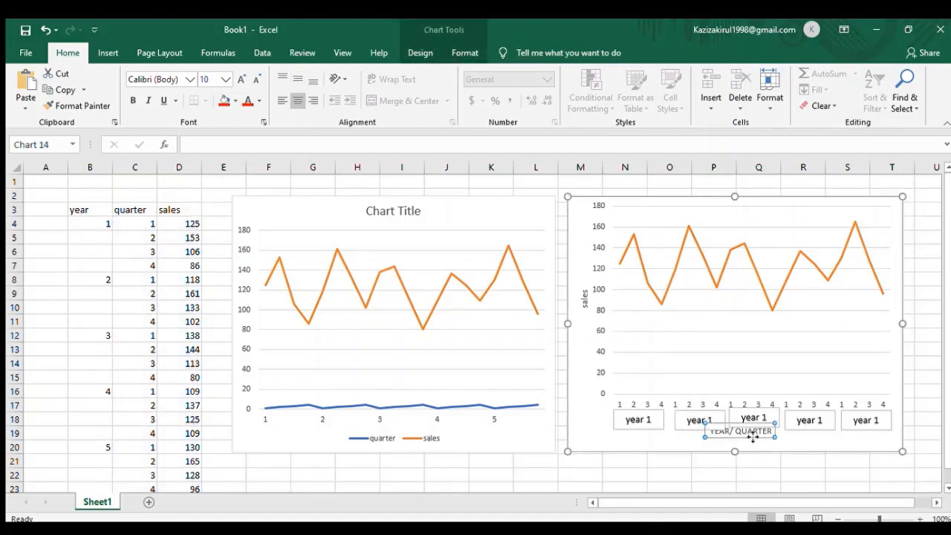
{"action": "left_click_drag", "start_coordinate": [753, 437], "coordinate": [749, 449]}
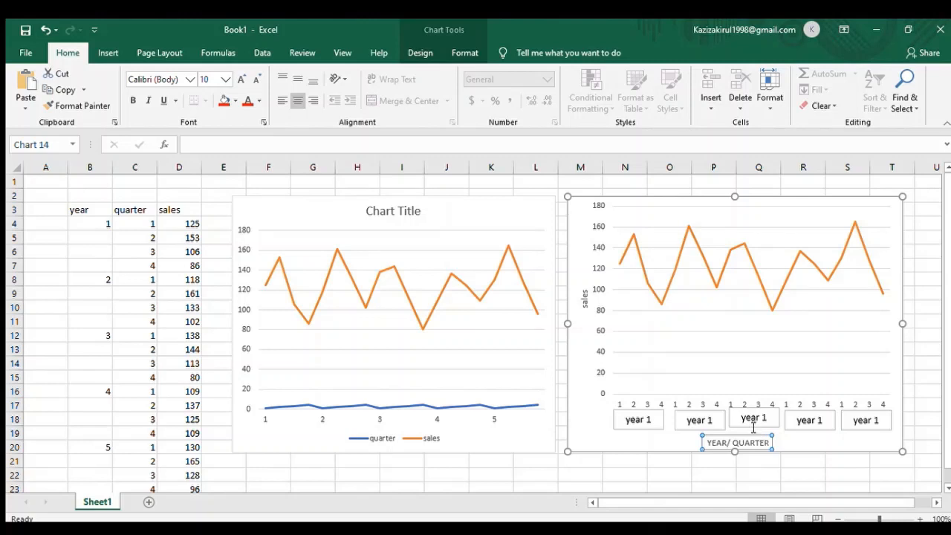
{"action": "left_click", "coordinate": [753, 425]}
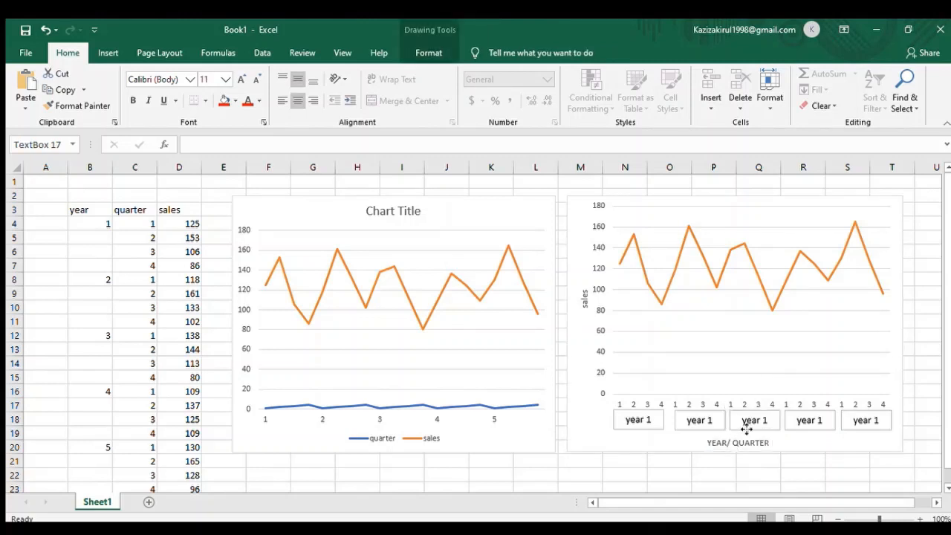
{"action": "left_click_drag", "start_coordinate": [746, 429], "coordinate": [745, 429]}
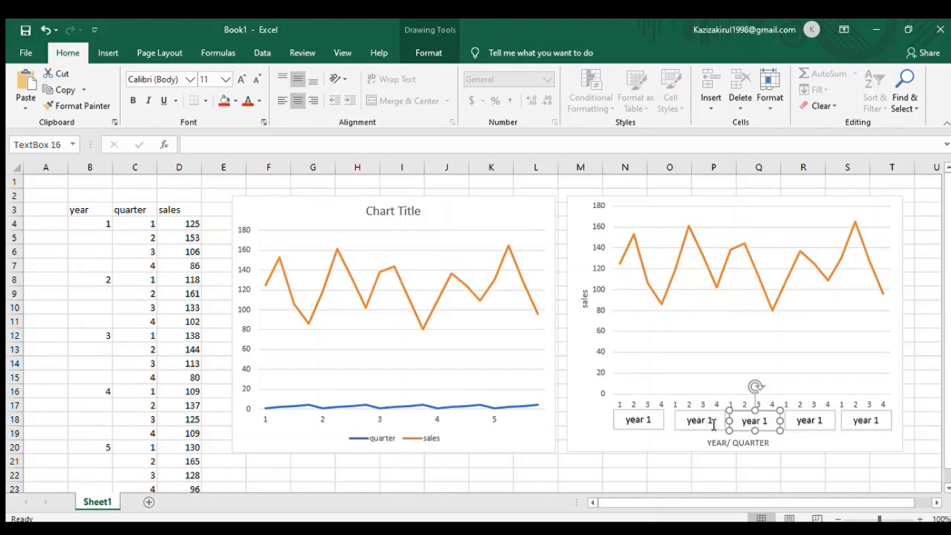
Relabel the four duplicate text boxes in order as "year 2", "year 3", "year 4" and "year 5".
{"action": "left_click", "coordinate": [713, 425]}
{"action": "key", "text": "BackSpace"}
{"action": "type", "text": "2"}
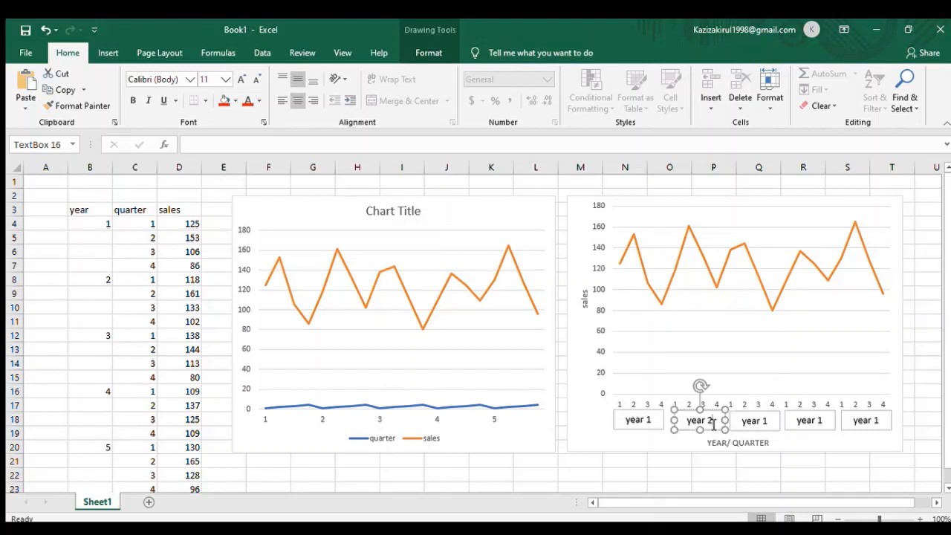
{"action": "left_click", "coordinate": [773, 426]}
{"action": "key", "text": "BackSpace"}
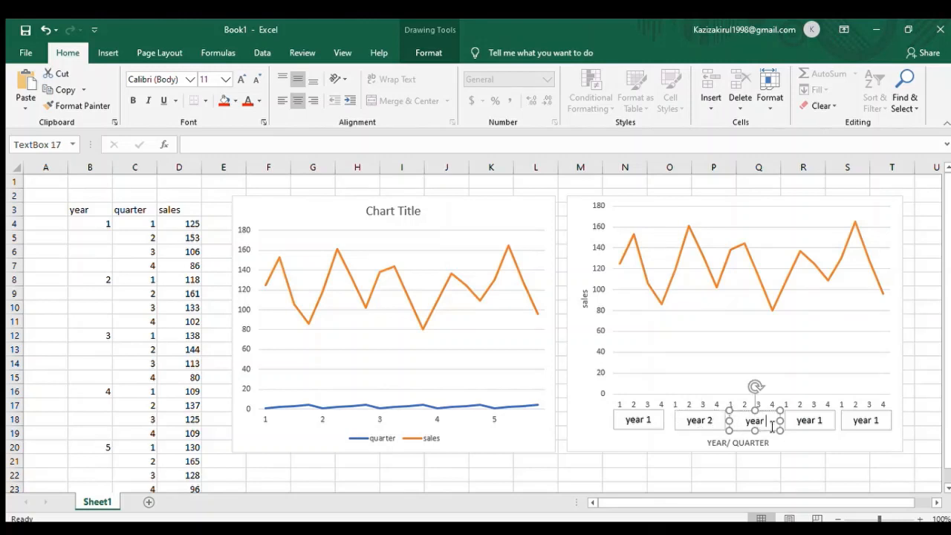
{"action": "type", "text": "3"}
{"action": "left_click", "coordinate": [826, 427]}
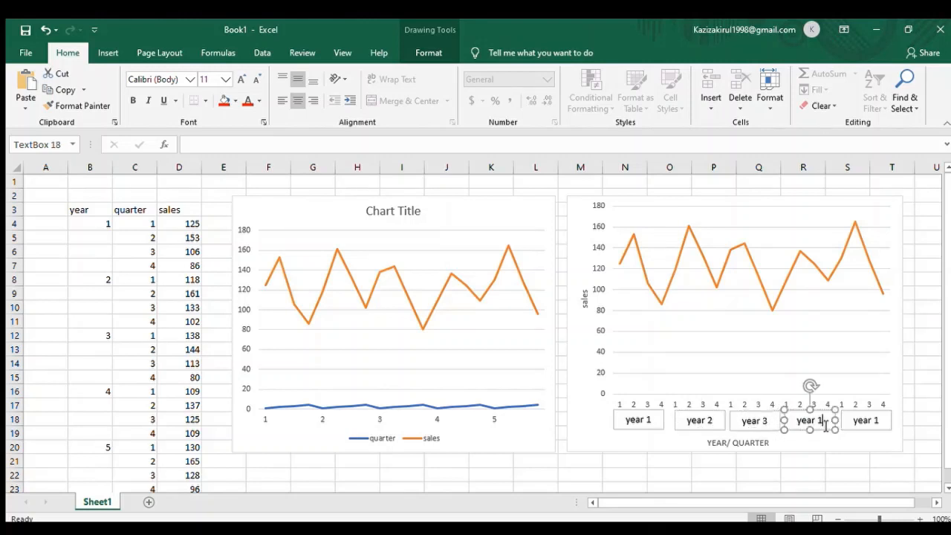
{"action": "key", "text": "BackSpace"}
{"action": "type", "text": "4"}
{"action": "left_click", "coordinate": [883, 426]}
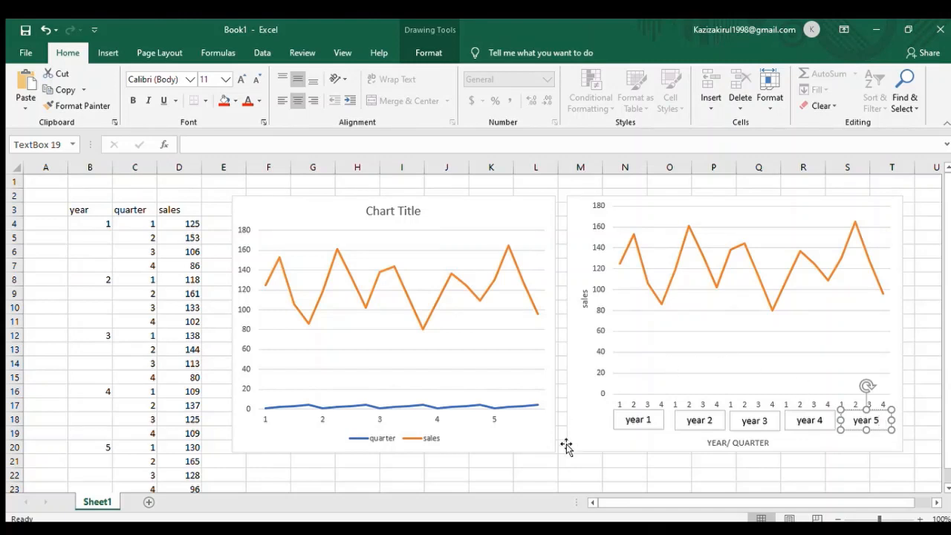
Fix the second chart's vertical axis bounds at a minimum of 0 and a maximum of 200.
{"action": "left_click", "coordinate": [681, 311]}
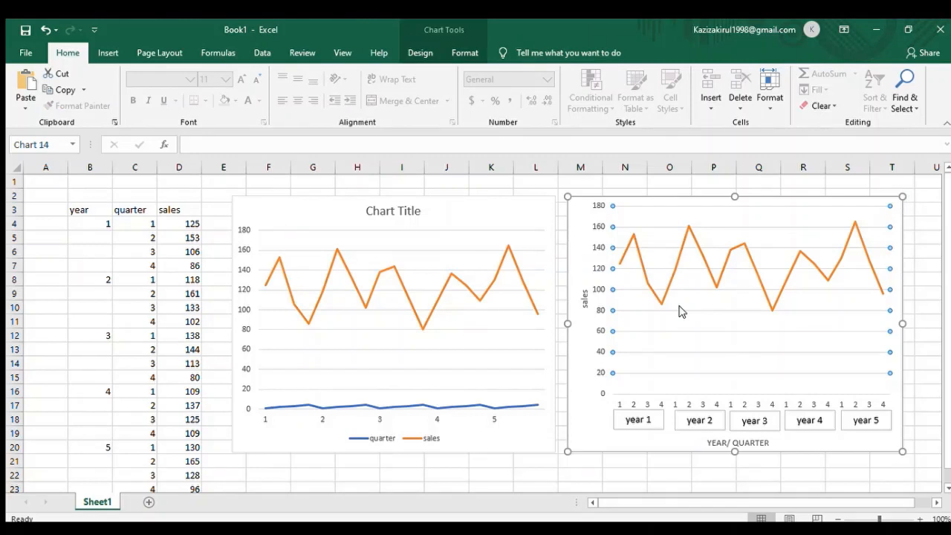
{"action": "left_click", "coordinate": [598, 330]}
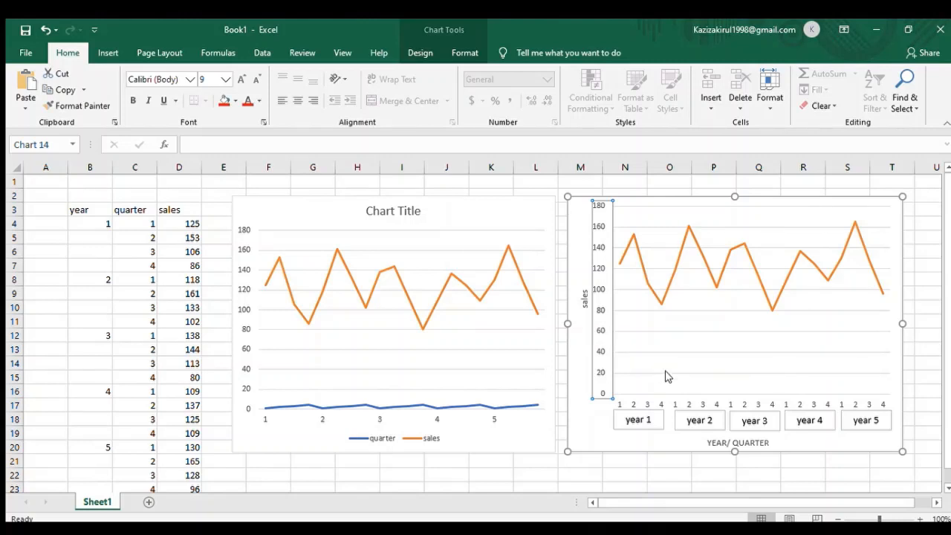
{"action": "key", "text": "ctrl+1"}
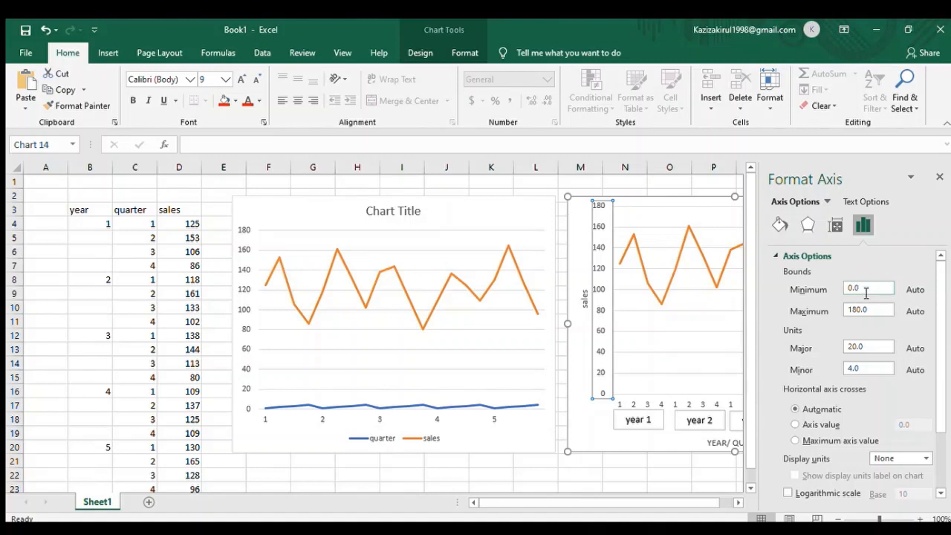
{"action": "left_click", "coordinate": [860, 292]}
{"action": "key", "text": "BackSpace"}
{"action": "key", "text": "BackSpace"}
{"action": "key", "text": "Tab"}
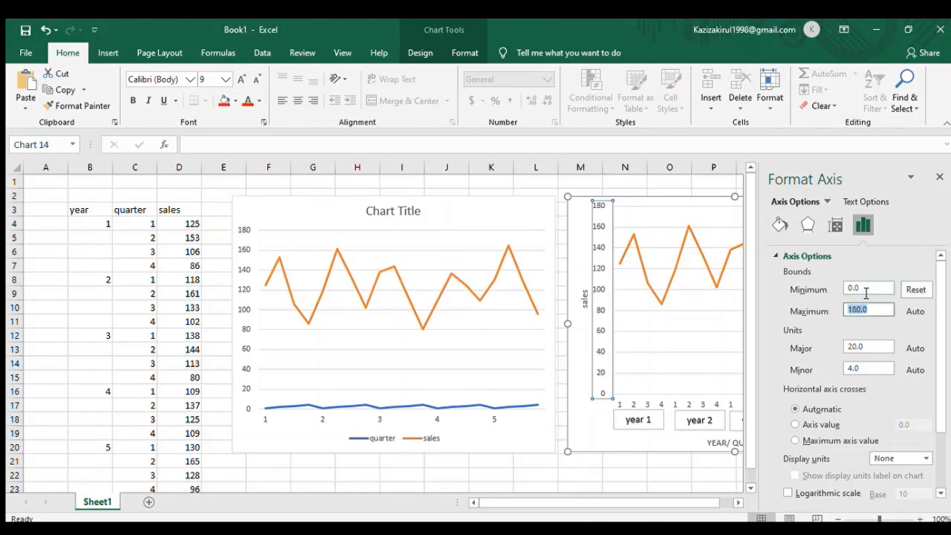
{"action": "type", "text": "200"}
{"action": "key", "text": "Return"}
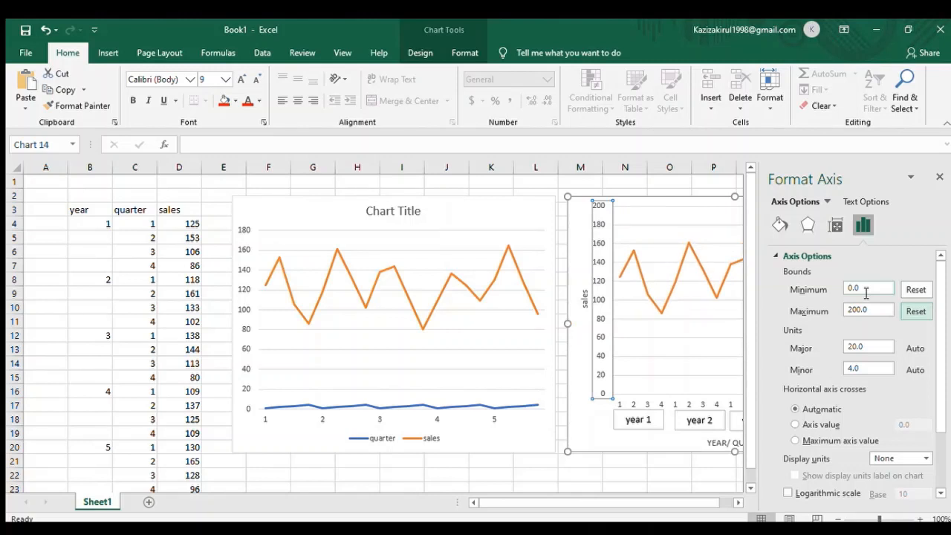
Set the major unit of the second chart's vertical axis to 10 and close the axis formatting.
{"action": "key", "text": "Tab"}
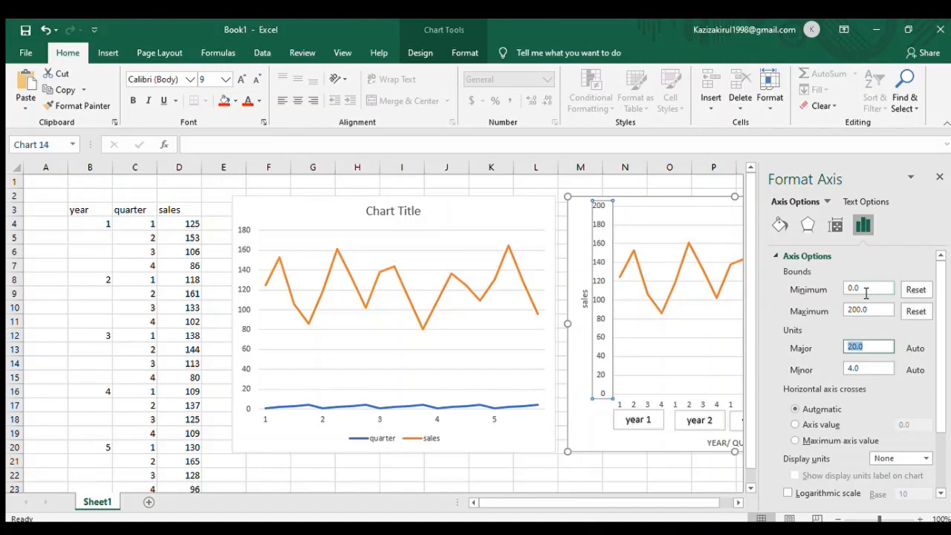
{"action": "type", "text": "10"}
{"action": "key", "text": "Return"}
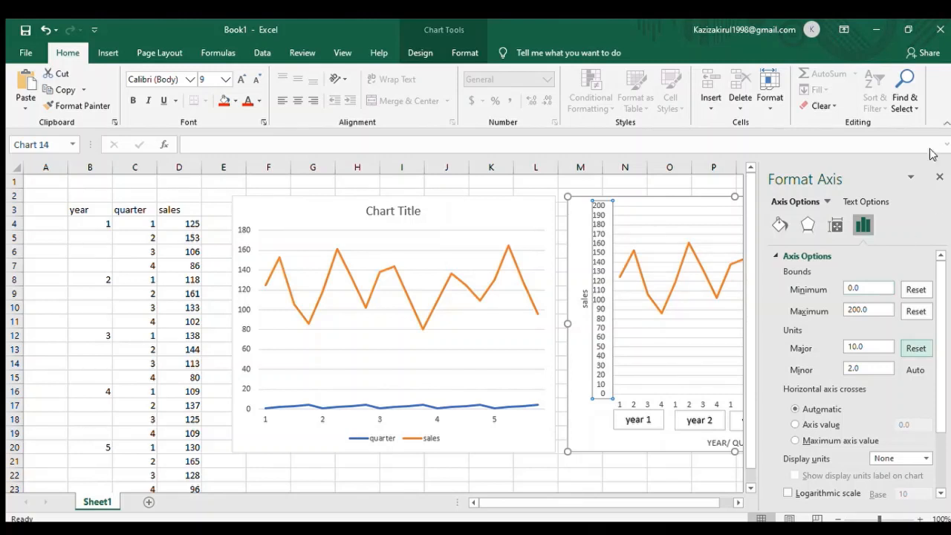
{"action": "left_click", "coordinate": [936, 176]}
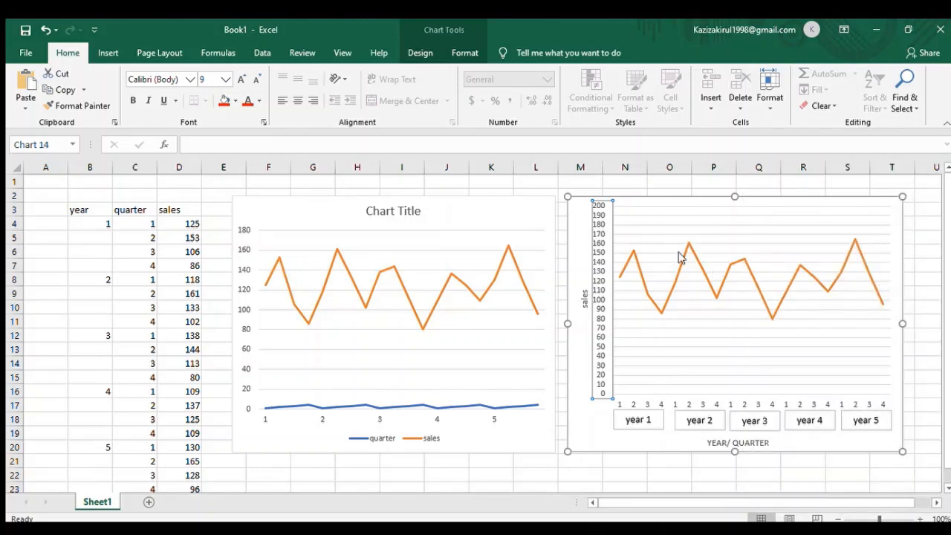
Add round markers to the second chart's sales line, colour the line green and the markers red, and deselect the chart.
{"action": "left_click", "coordinate": [659, 309]}
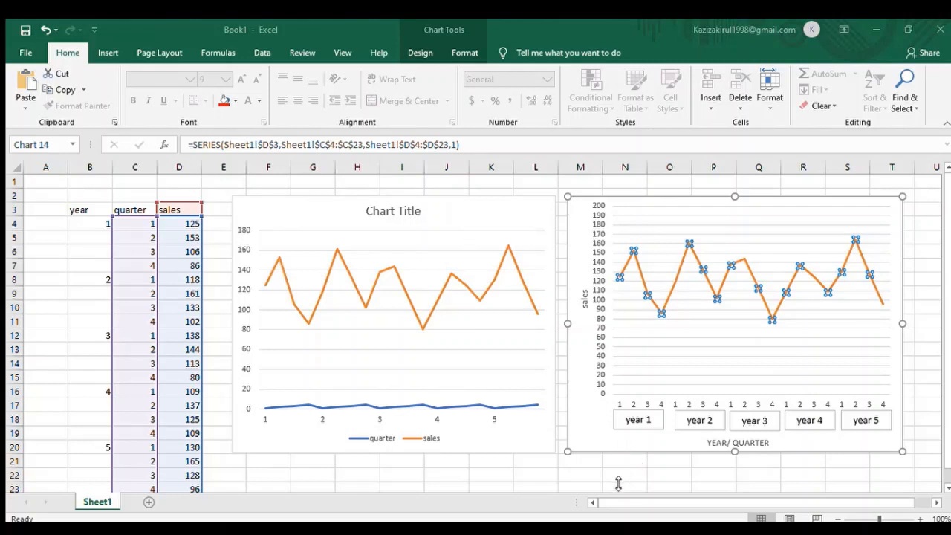
{"action": "key", "text": "Escape"}
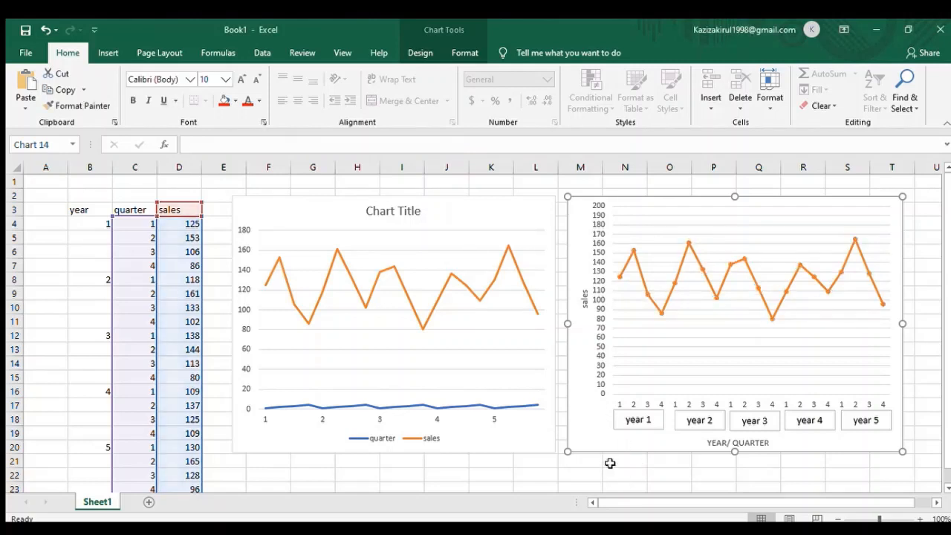
{"action": "left_click", "coordinate": [659, 309]}
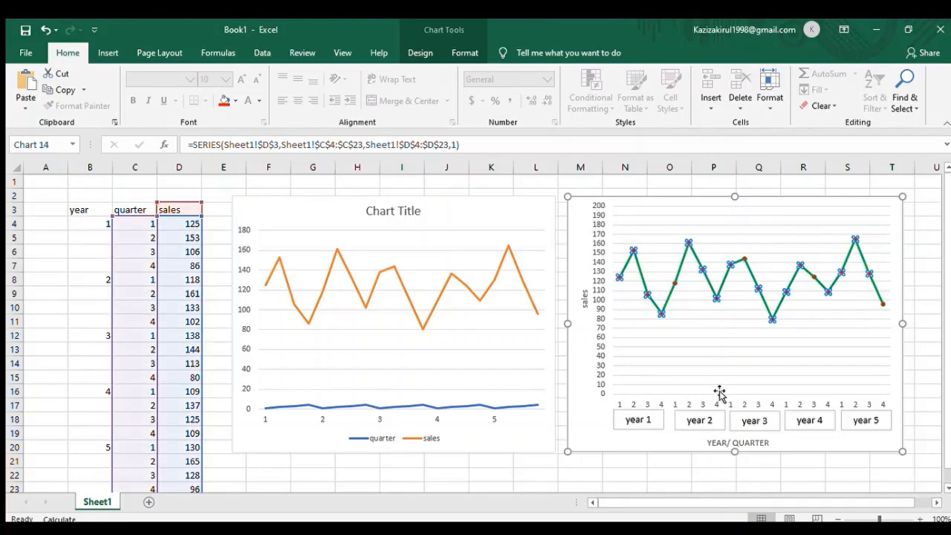
{"action": "left_click", "coordinate": [473, 485]}
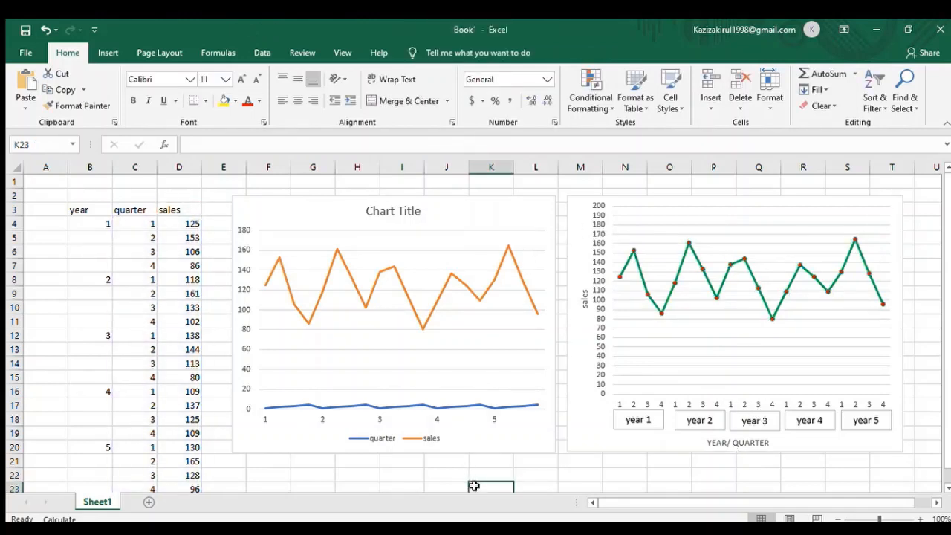